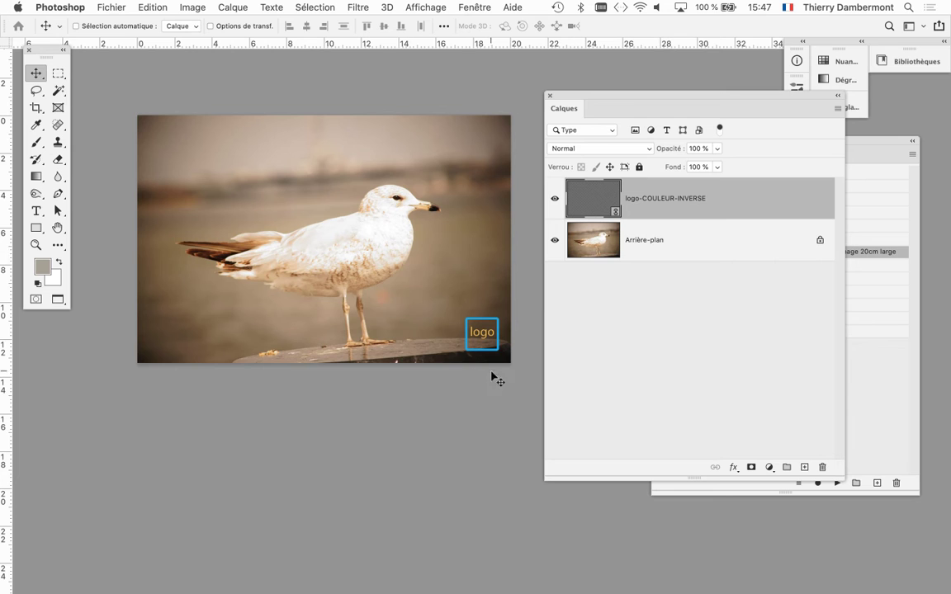
# Zoom in on the gull photo's lower-right logo, then zoom back out
pyautogui.scroll(2, 493, 371)
pyautogui.scroll(2, 493, 355)
pyautogui.scroll(2, 491, 352)
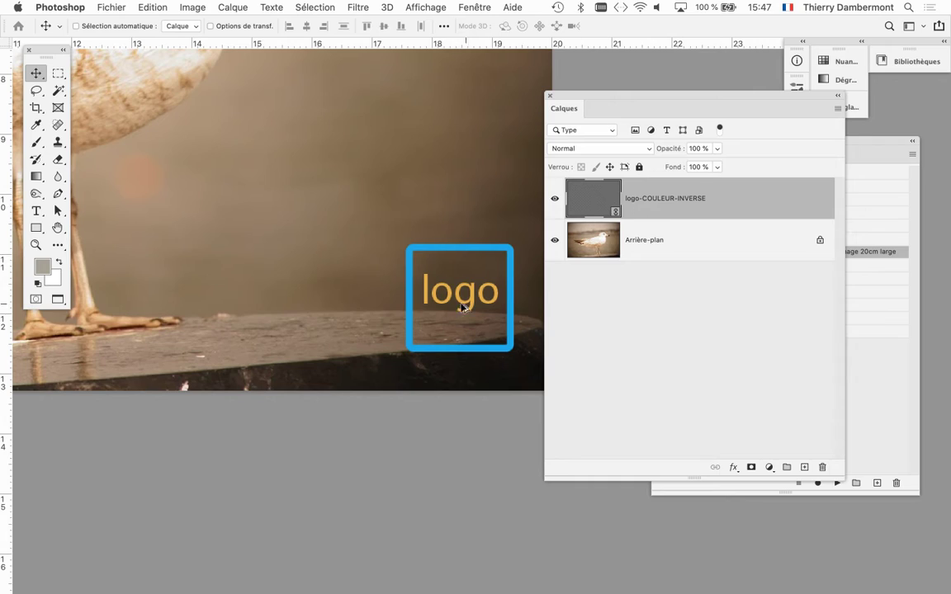
pyautogui.keyDown('alt'); pyautogui.scroll(2, 467, 314); pyautogui.keyUp('alt')
pyautogui.moveTo(463, 326)
pyautogui.mouseDown()
pyautogui.moveTo(406, 323)
pyautogui.moveTo(382, 334)
pyautogui.mouseUp()
pyautogui.keyDown('alt'); pyautogui.scroll(1, 384, 329); pyautogui.keyUp('alt')
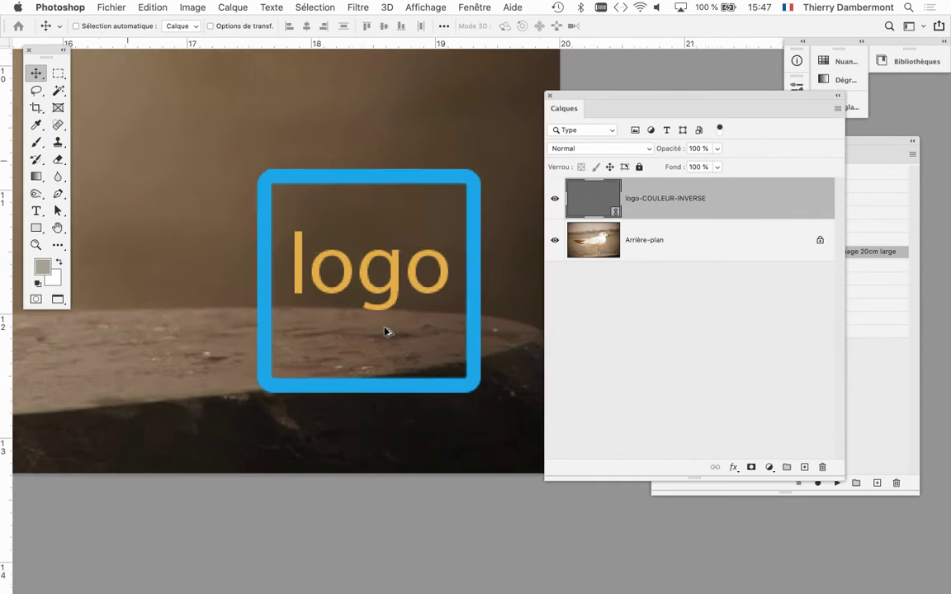
pyautogui.keyDown('alt'); pyautogui.scroll(1, 383, 329); pyautogui.keyUp('alt')
pyautogui.keyDown('alt'); pyautogui.scroll(1, 383, 329); pyautogui.keyUp('alt')
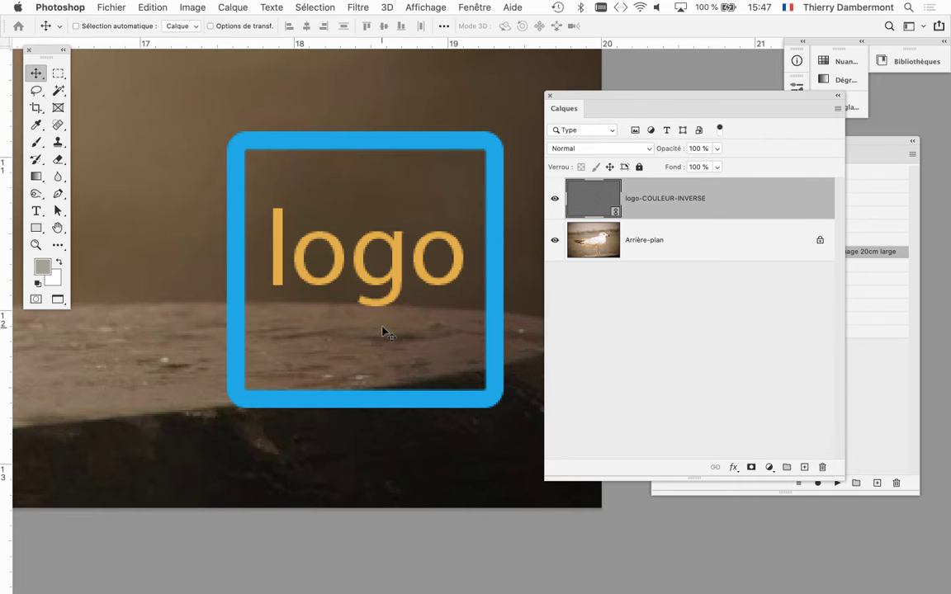
pyautogui.keyDown('alt'); pyautogui.scroll(-3, 384, 332); pyautogui.keyUp('alt')
pyautogui.keyDown('alt'); pyautogui.scroll(-2, 384, 333); pyautogui.keyUp('alt')
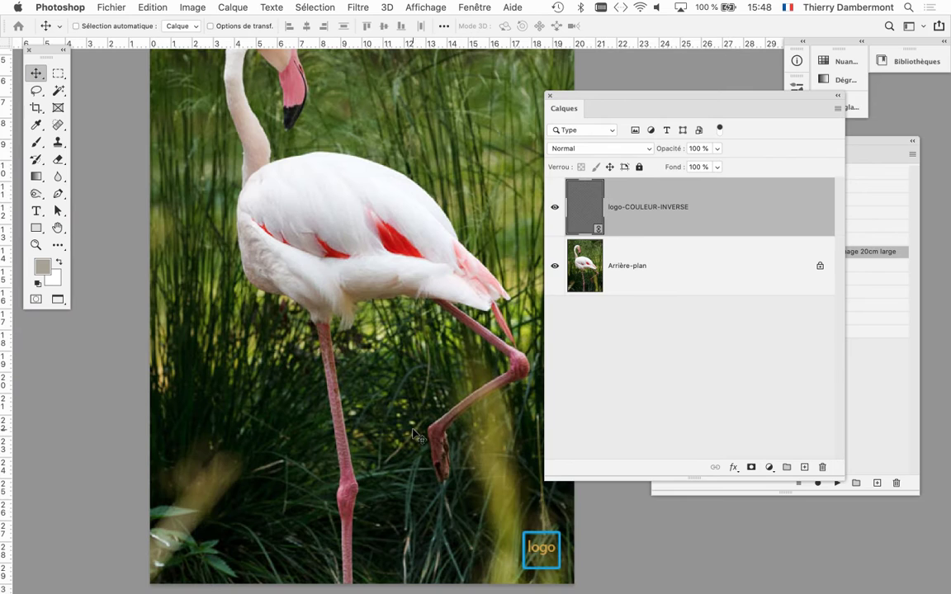
pyautogui.scroll(-5, 375, 276)
pyautogui.hscroll(3, 375, 277)
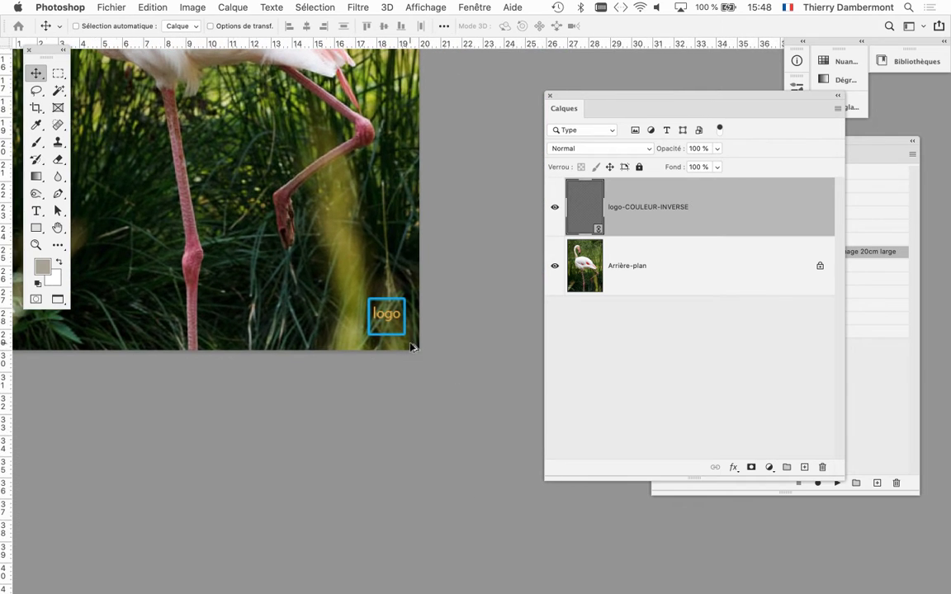
pyautogui.keyDown('alt'); pyautogui.scroll(2, 413, 347); pyautogui.keyUp('alt')
pyautogui.keyDown('alt'); pyautogui.scroll(2, 339, 323); pyautogui.keyUp('alt')
pyautogui.keyDown('alt'); pyautogui.scroll(1, 341, 325); pyautogui.keyUp('alt')
pyautogui.keyDown('alt'); pyautogui.scroll(1, 341, 325); pyautogui.keyUp('alt')
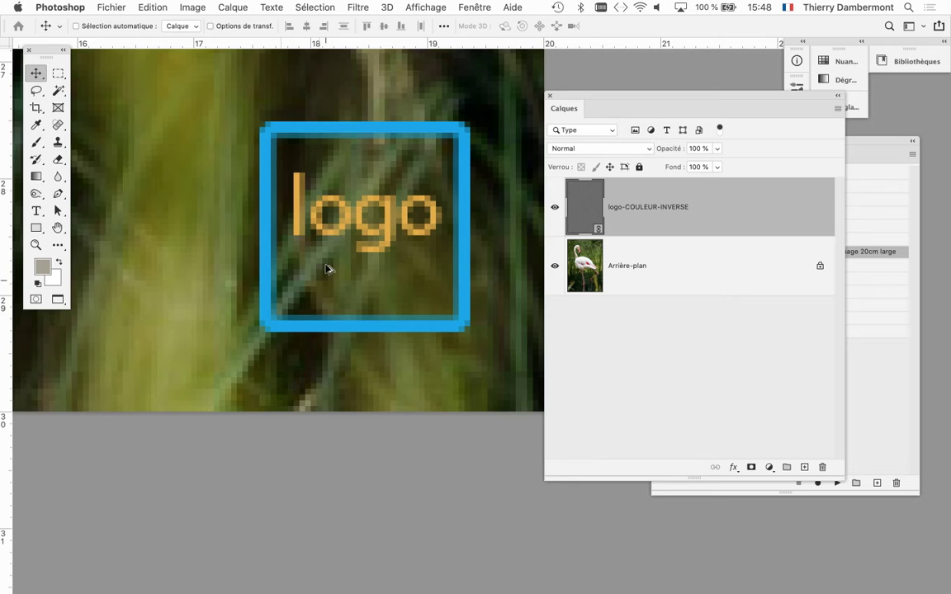
pyautogui.scroll(-3, 330, 272)
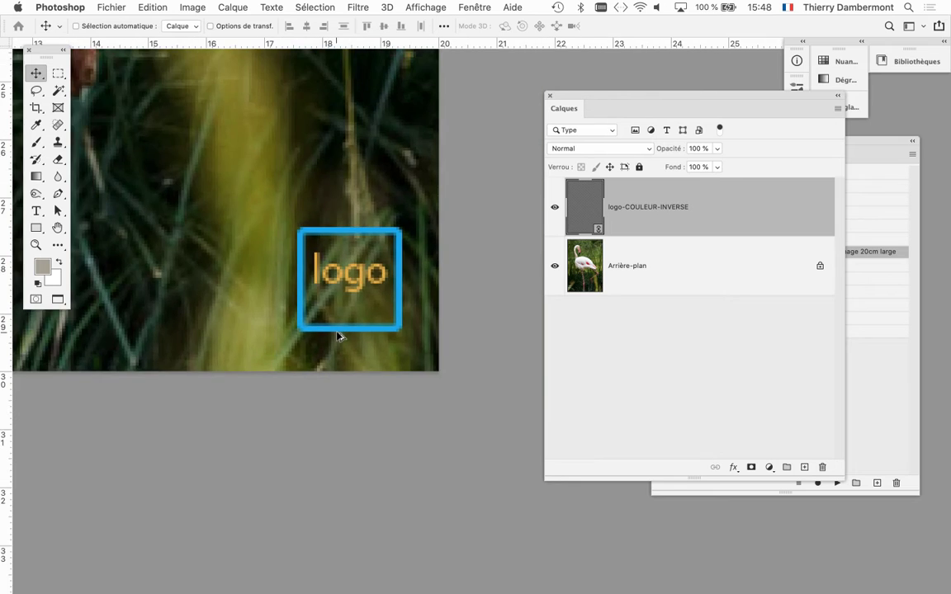
pyautogui.scroll(-2, 337, 335)
pyautogui.scroll(-2, 337, 335)
pyautogui.moveTo(269, 302); pyautogui.dragTo(403, 398)
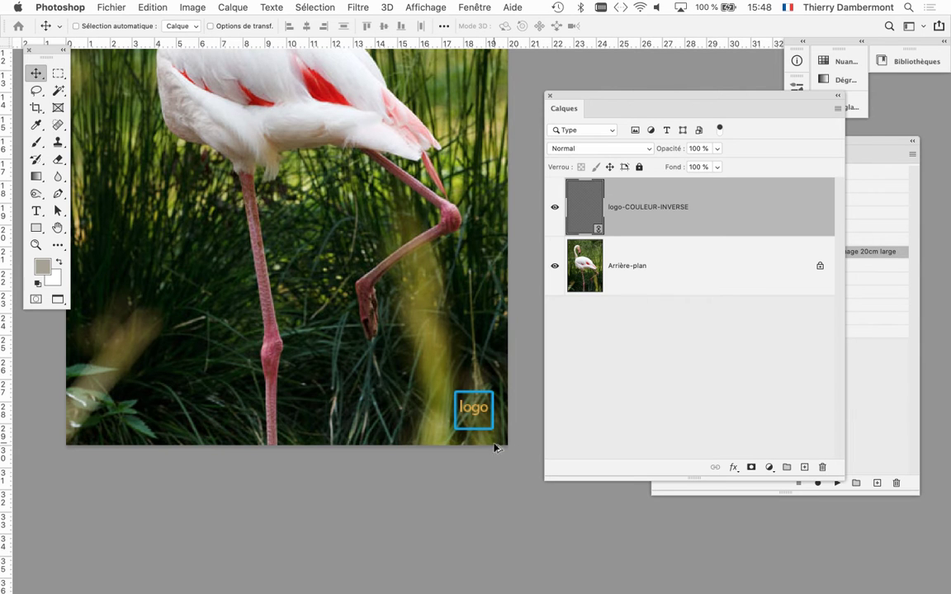
pyautogui.scroll(2, 494, 445)
pyautogui.scroll(3, 494, 439)
pyautogui.scroll(2, 495, 434)
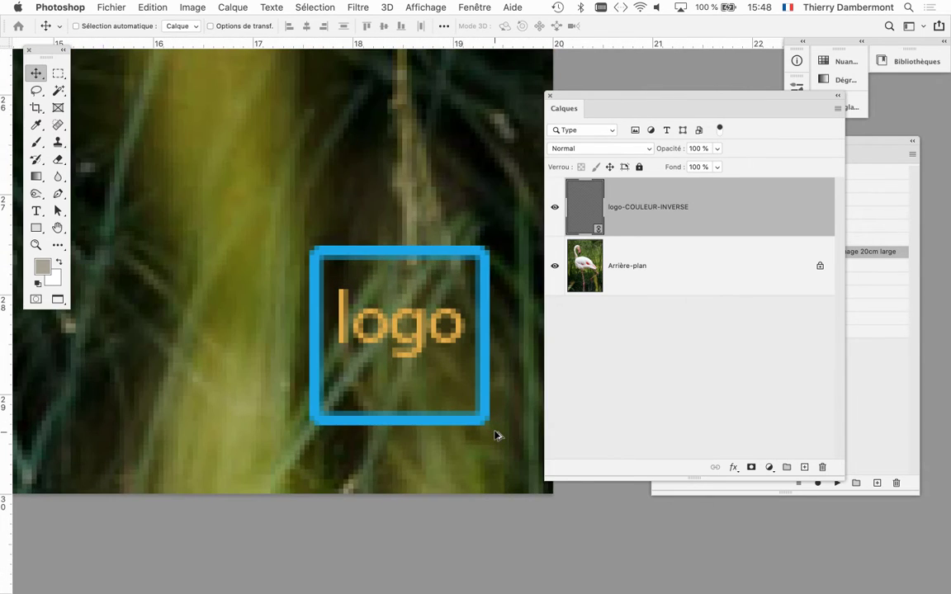
pyautogui.scroll(-2, 496, 435)
pyautogui.scroll(-2, 496, 434)
pyautogui.scroll(-2, 496, 434)
pyautogui.scroll(-2, 496, 436)
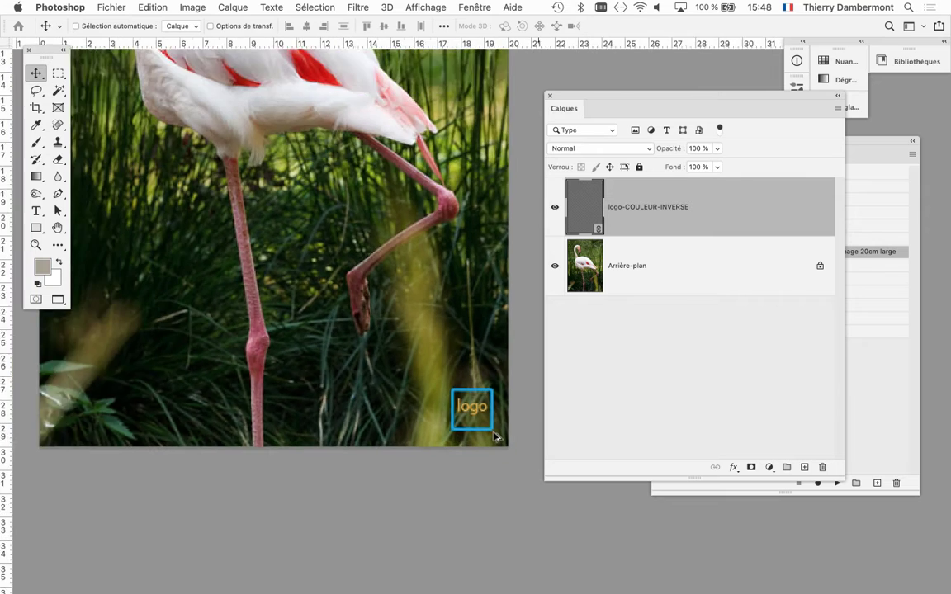
pyautogui.scroll(-2, 496, 436)
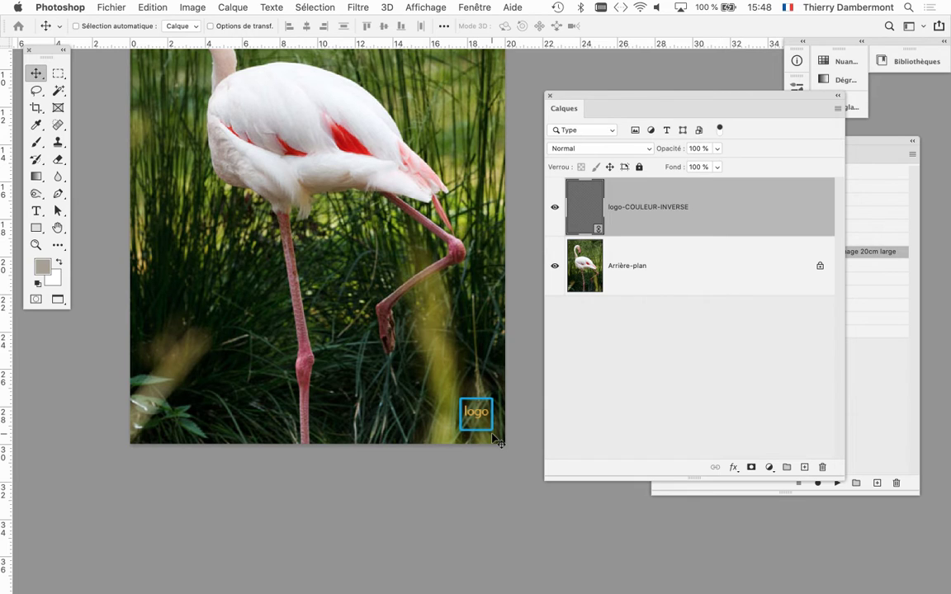
# Convert the flamingo's Arrière-plan layer into a smart object named Calque 0
pyautogui.click(693, 272)
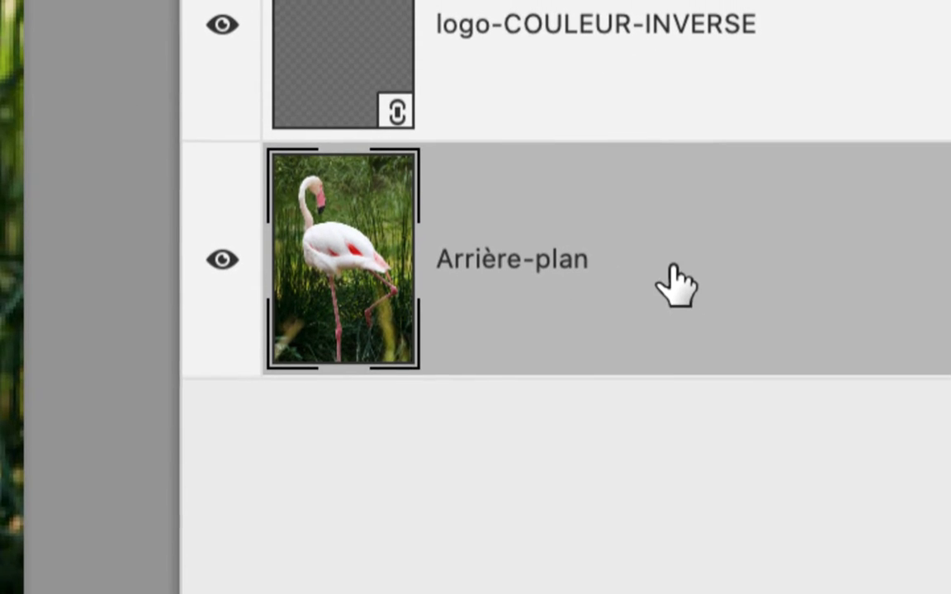
pyautogui.rightClick(672, 268)
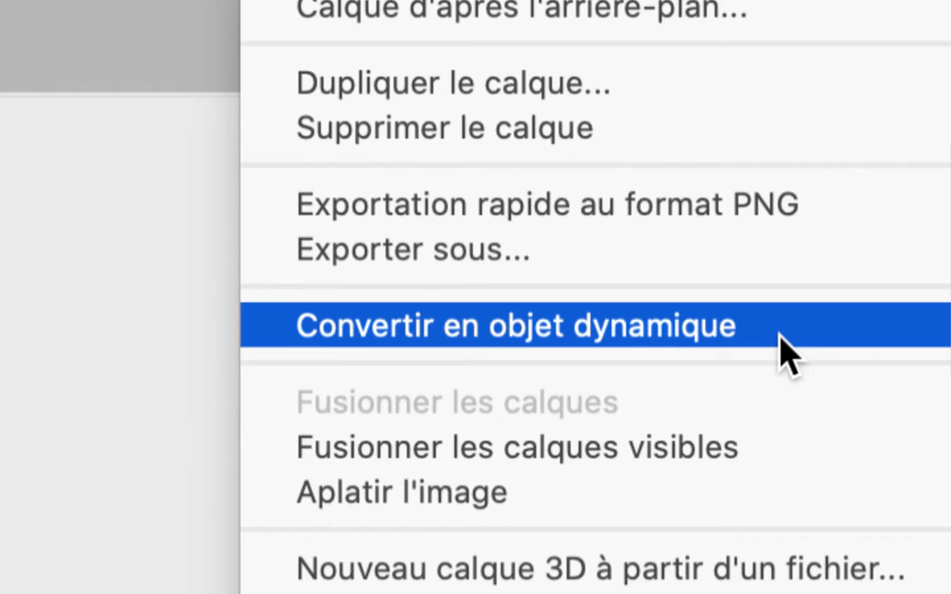
pyautogui.click(780, 330)
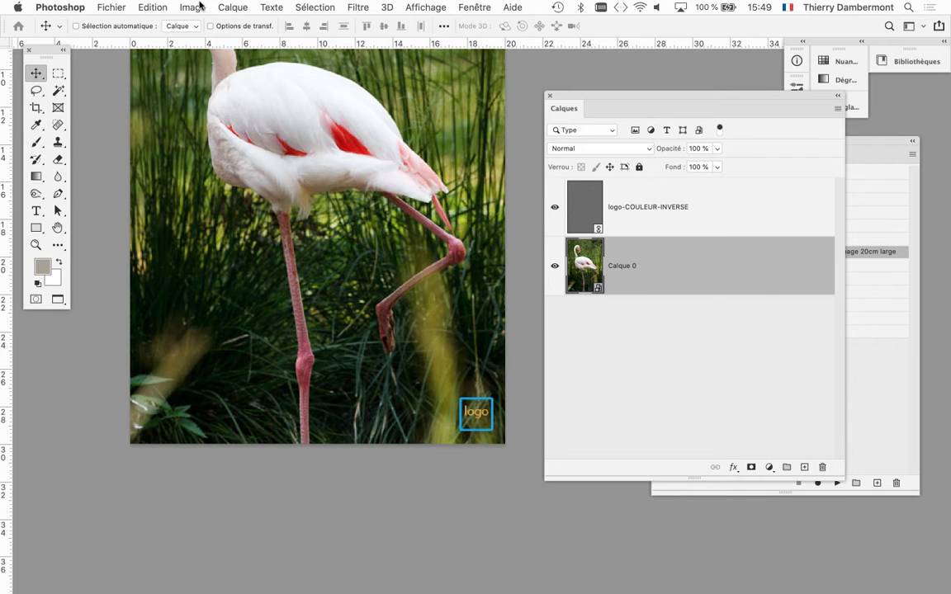
# In Taille de l'image, enable Rééchantillonnage and enter a resolution of 150 ppi
pyautogui.click(185, 8)
pyautogui.click(216, 109)
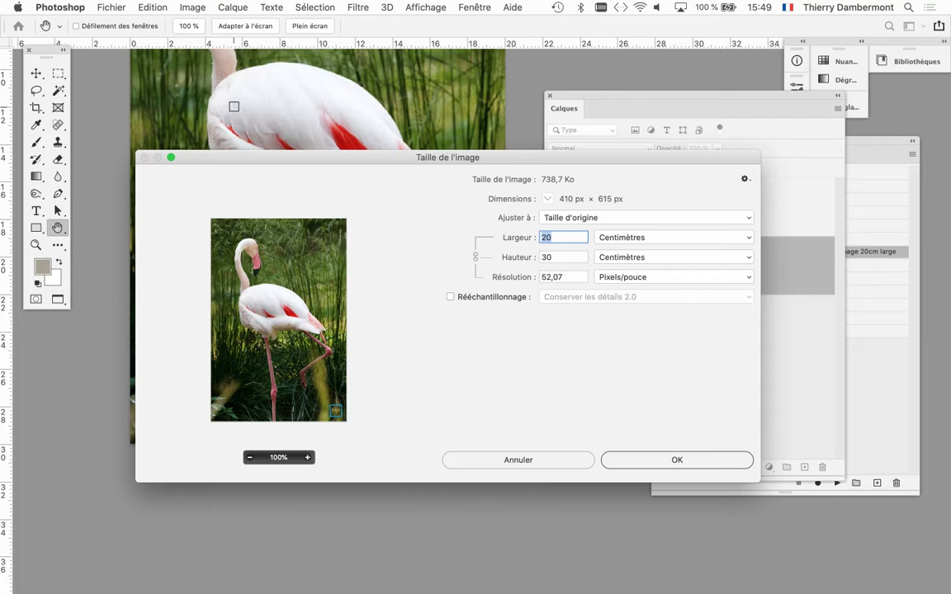
pyautogui.press('alt')
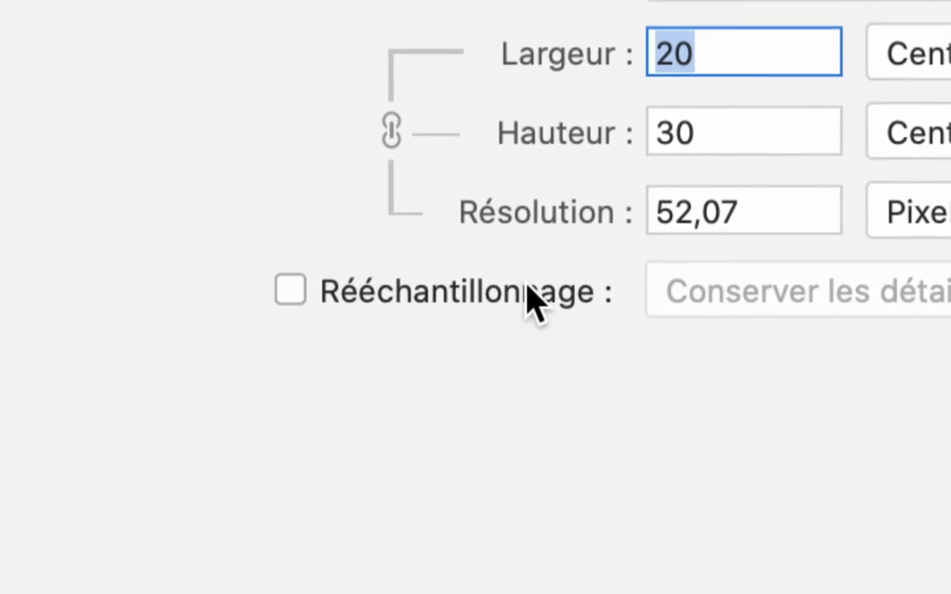
pyautogui.click(535, 287)
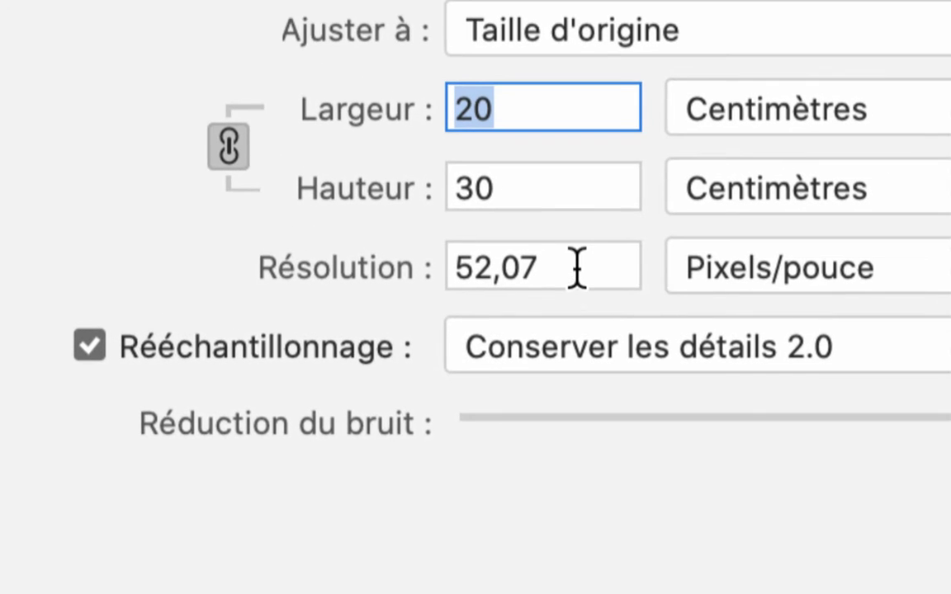
pyautogui.click(580, 268)
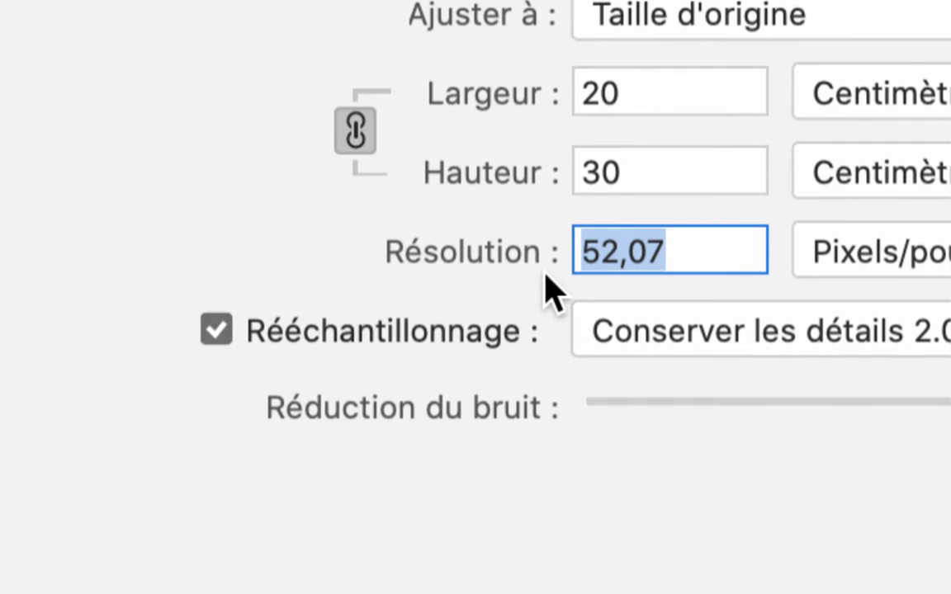
pyautogui.write('150')
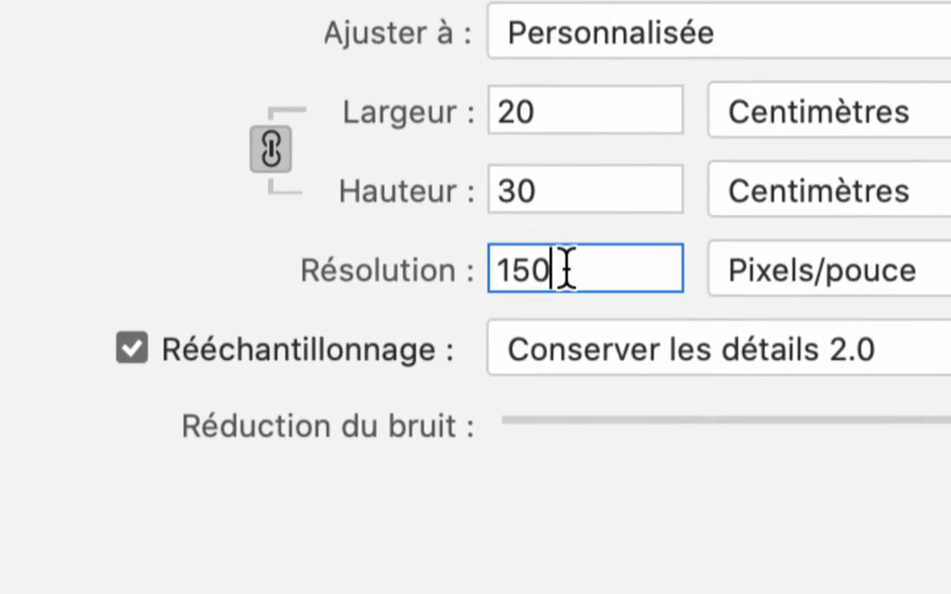
pyautogui.moveTo(621, 272); pyautogui.dragTo(548, 270)
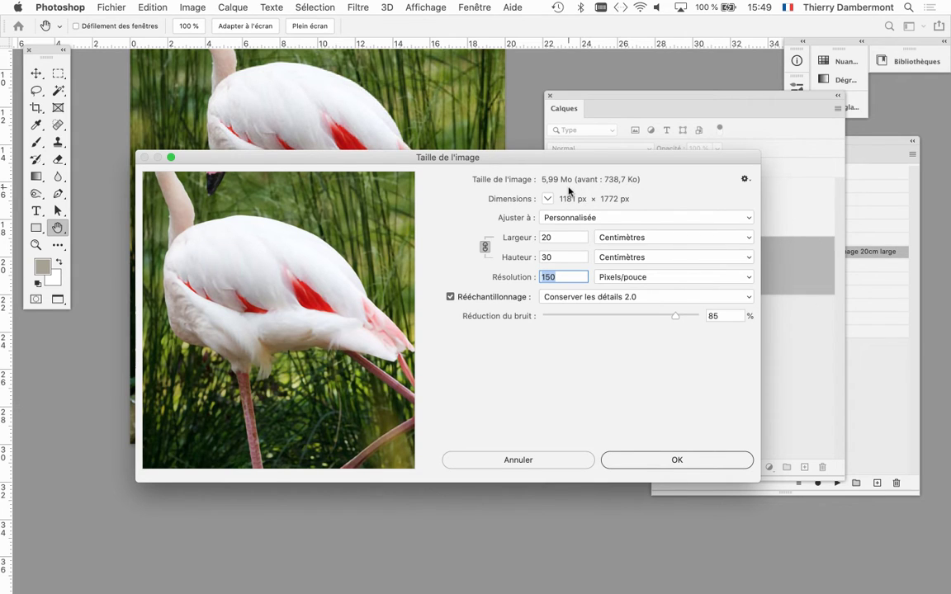
# Toggle Rééchantillonnage off and back on, then cancel the image size changes
pyautogui.click(511, 299)
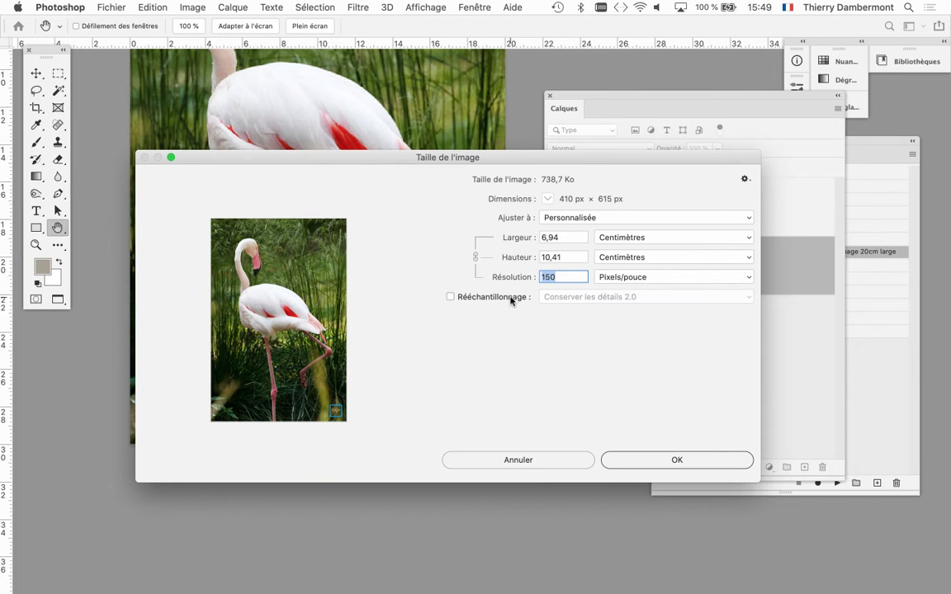
pyautogui.click(509, 299)
pyautogui.press('alt')
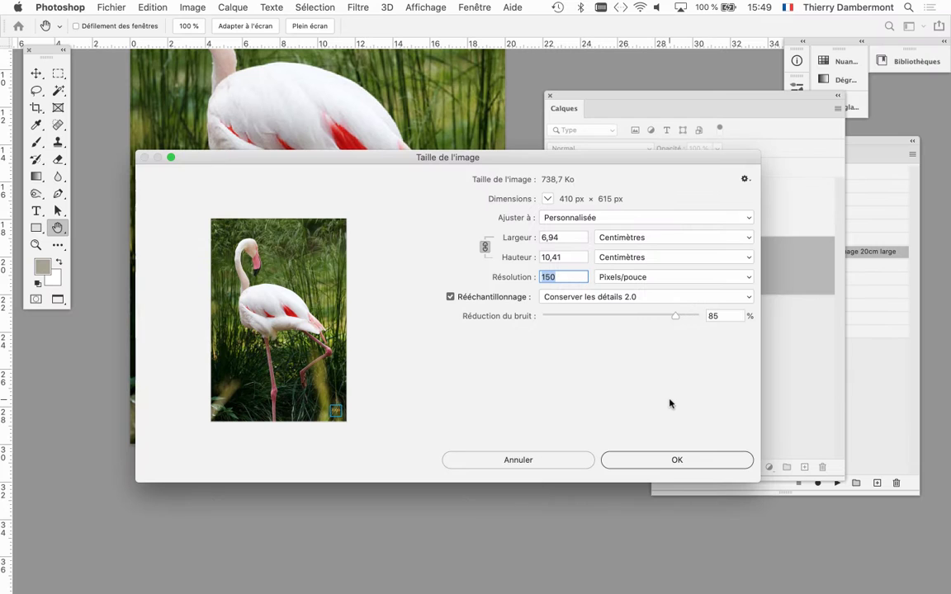
pyautogui.click(533, 462)
# Reopen Taille de l'image with resampling on and enter 150 ppi at 20 × 30 cm
pyautogui.click(198, 7)
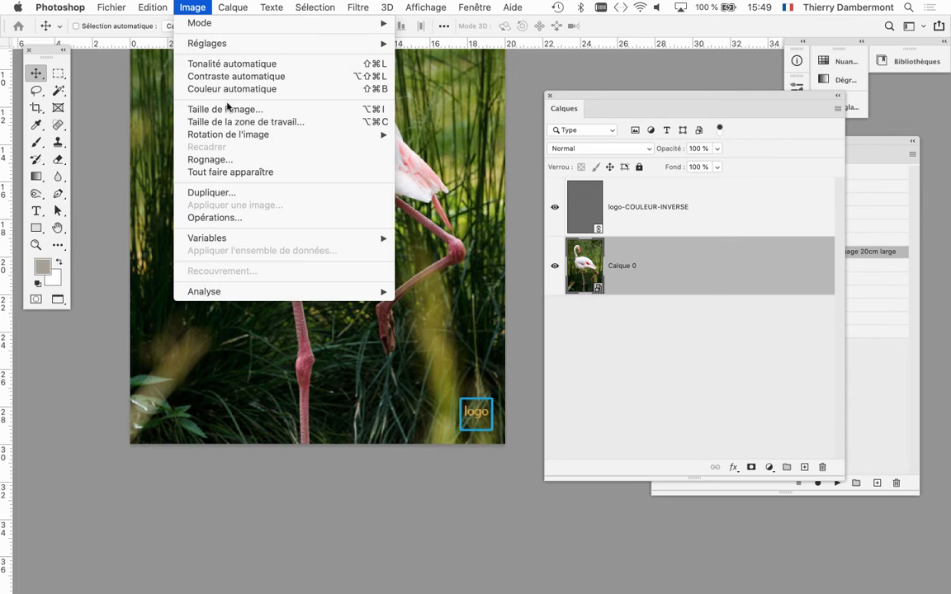
pyautogui.click(225, 109)
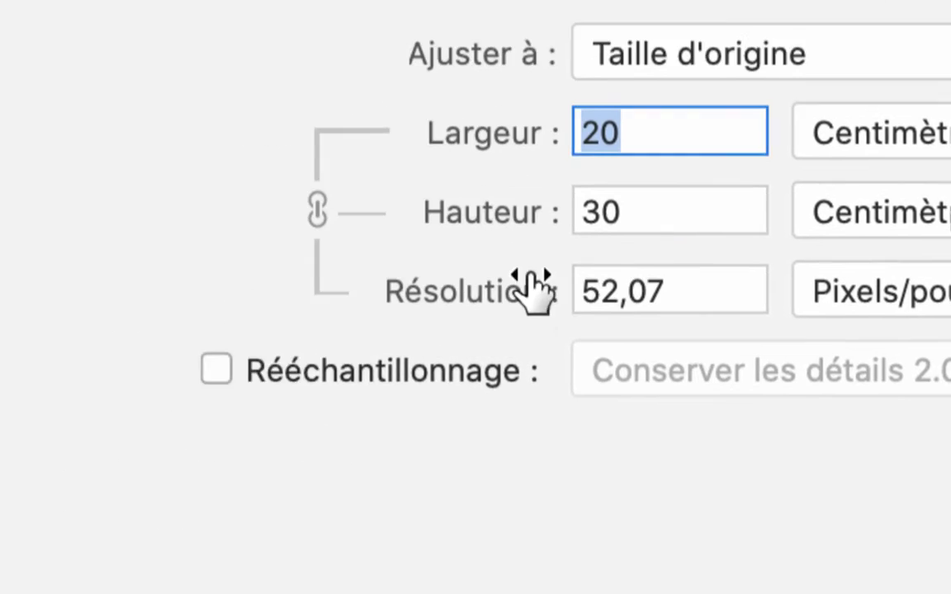
pyautogui.click(503, 310)
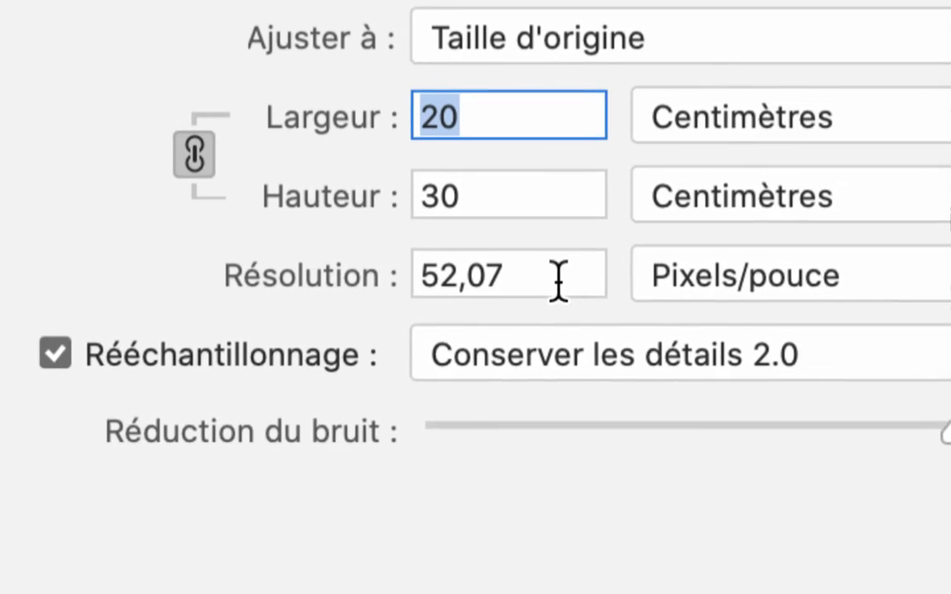
pyautogui.moveTo(643, 278); pyautogui.dragTo(526, 283)
pyautogui.write('1')
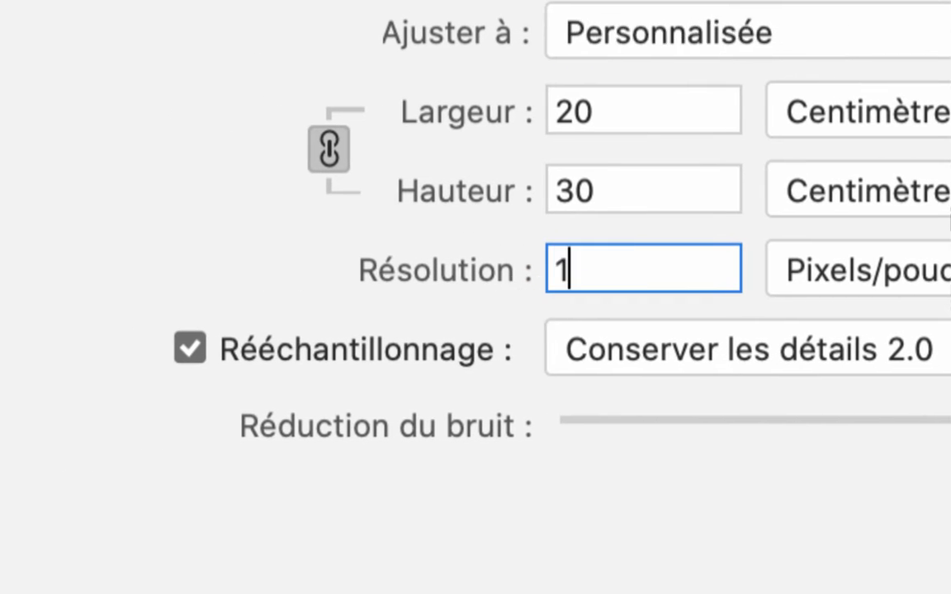
pyautogui.write('50')
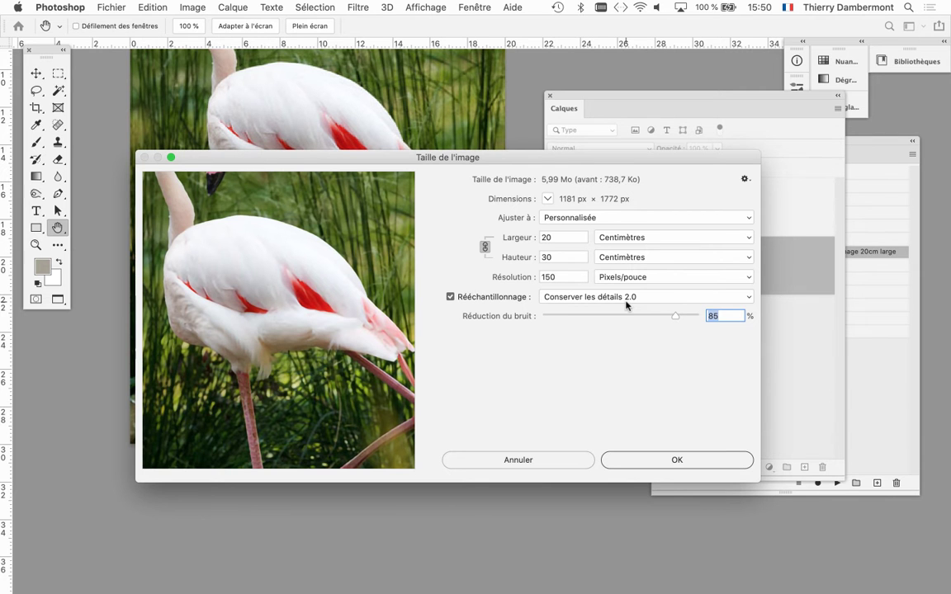
# Pan and magnify the resize preview step by step to 800% on the flamingo's eye
pyautogui.moveTo(263, 261); pyautogui.dragTo(304, 292)
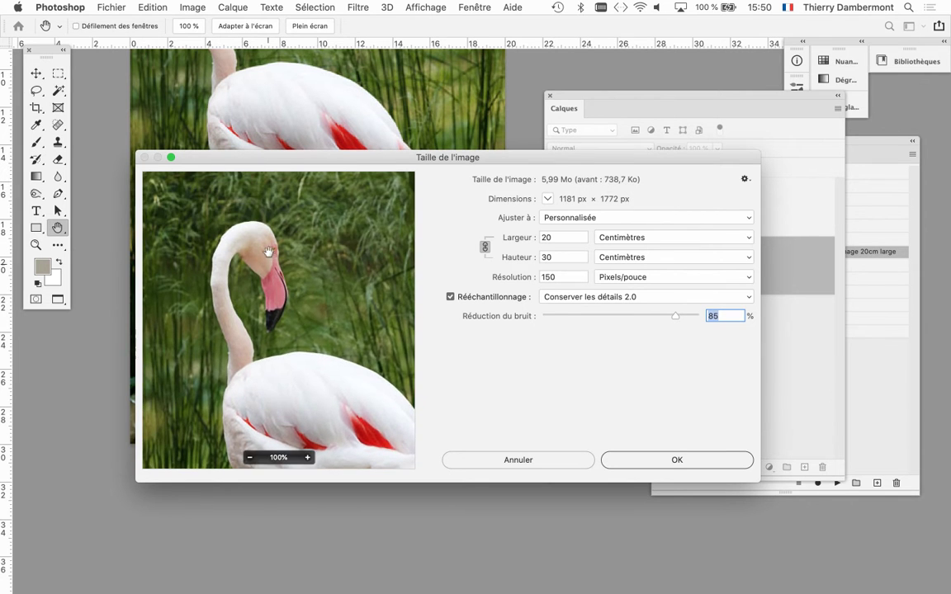
pyautogui.click(307, 458)
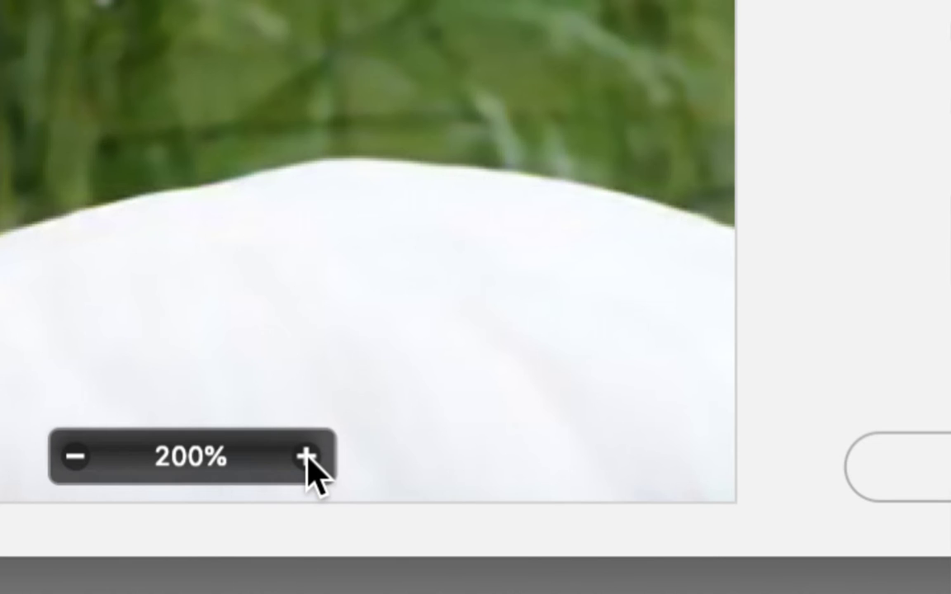
pyautogui.click(307, 456)
pyautogui.click(307, 457)
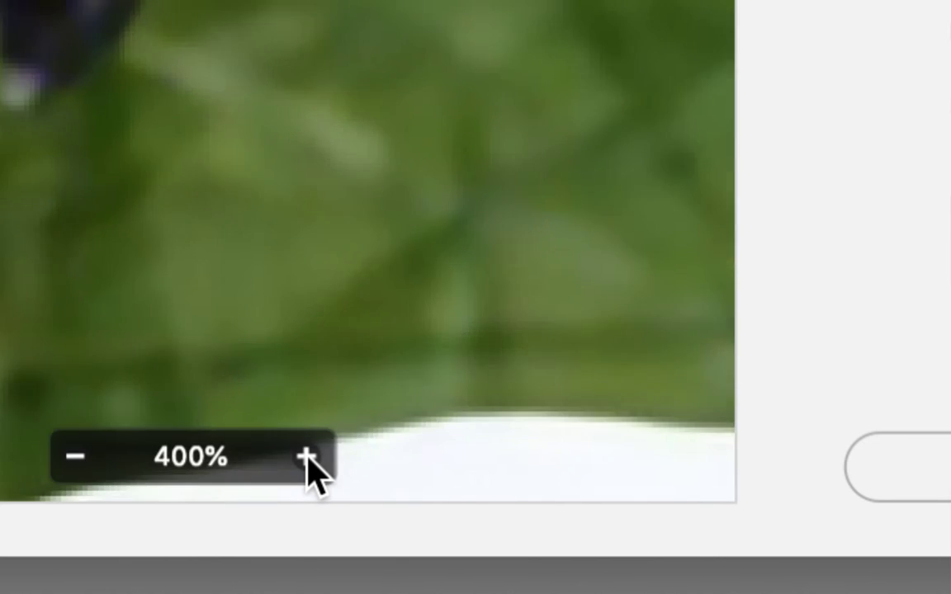
pyautogui.click(307, 456)
pyautogui.moveTo(338, 262)
pyautogui.mouseDown()
pyautogui.moveTo(349, 378)
pyautogui.moveTo(339, 393)
pyautogui.mouseUp()
pyautogui.moveTo(339, 297); pyautogui.dragTo(339, 303)
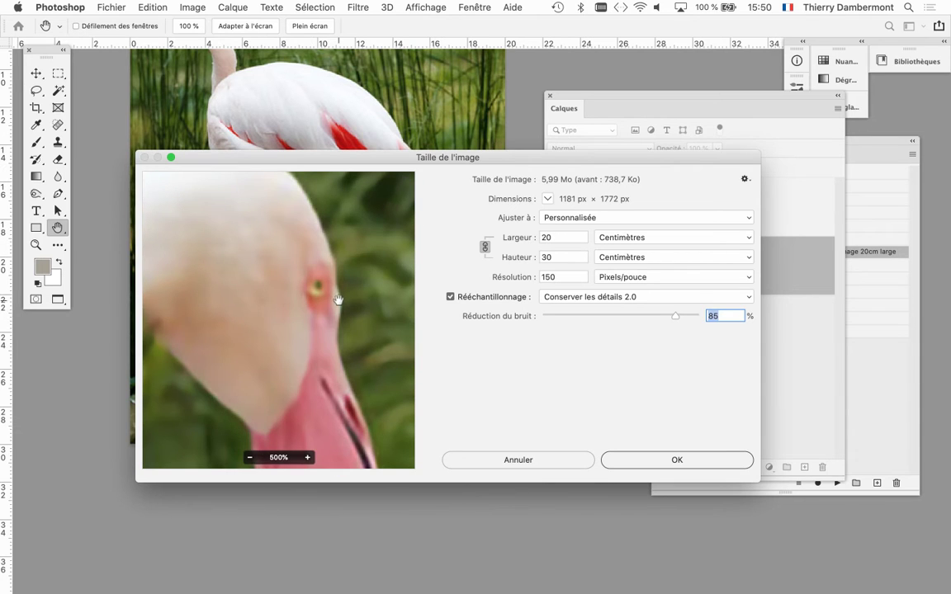
pyautogui.click(307, 456)
pyautogui.click(307, 456)
pyautogui.moveTo(321, 364); pyautogui.dragTo(279, 371)
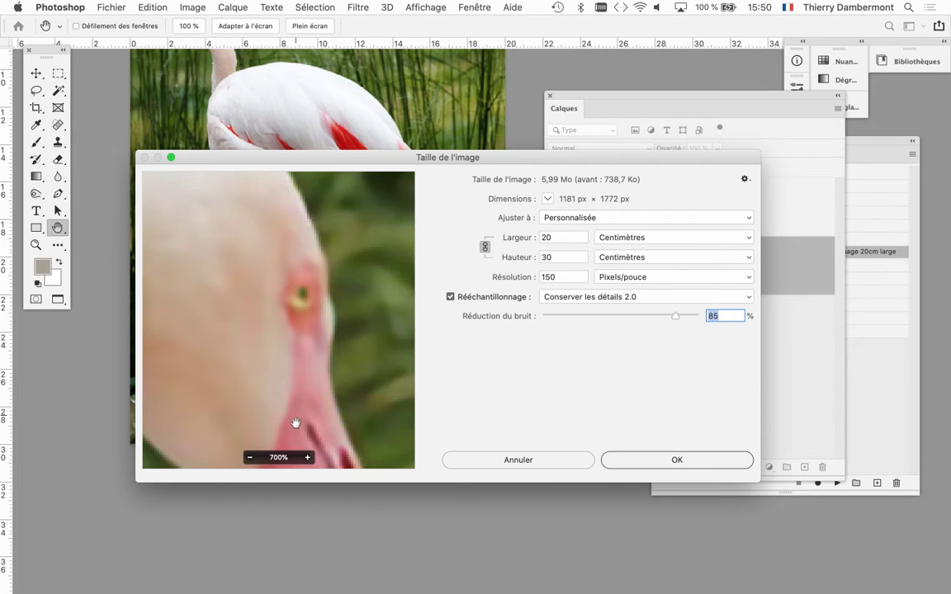
pyautogui.click(307, 456)
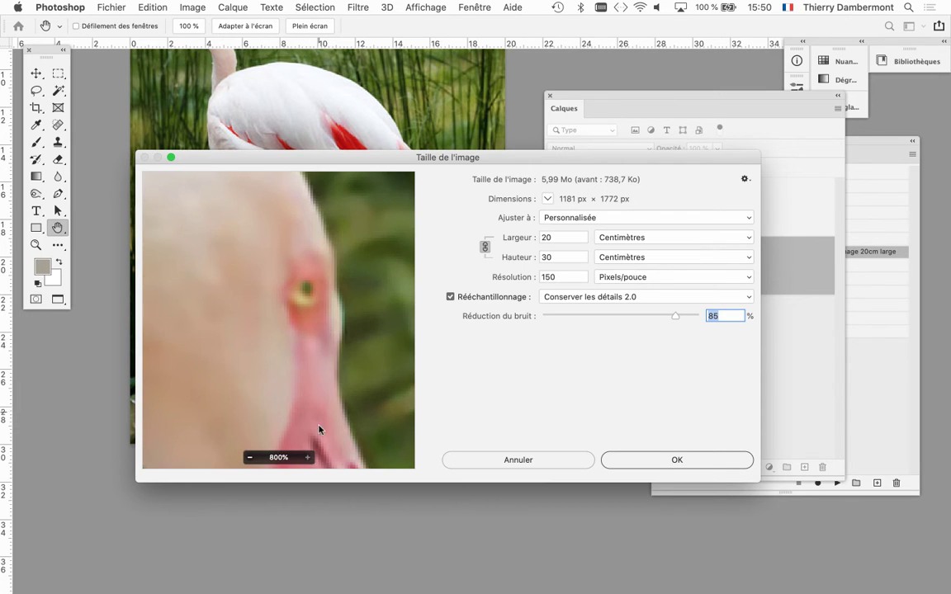
pyautogui.press('alt')
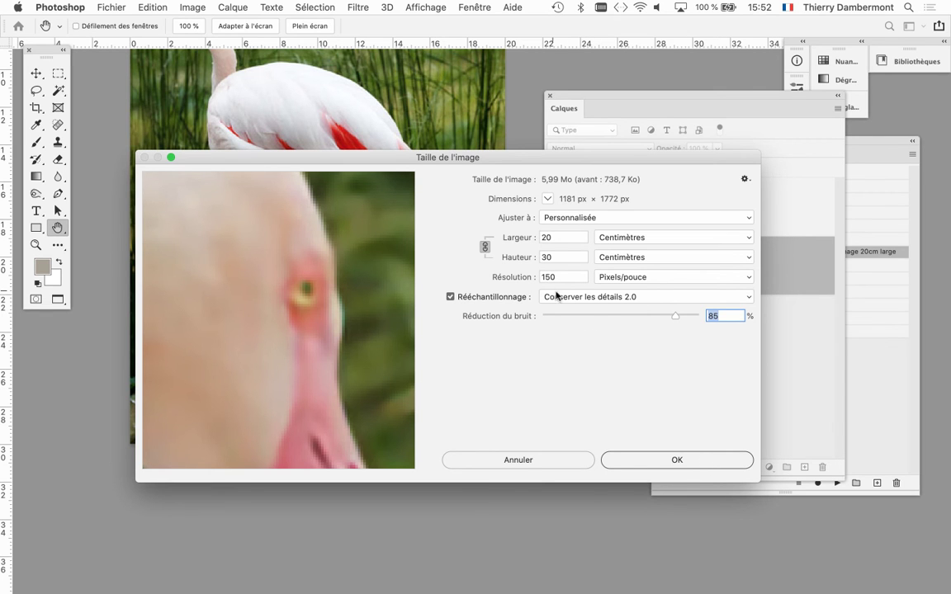
# Apply the 20 × 30 cm, 150 ppi resize and zoom across the enlarged flamingo
pyautogui.click(653, 462)
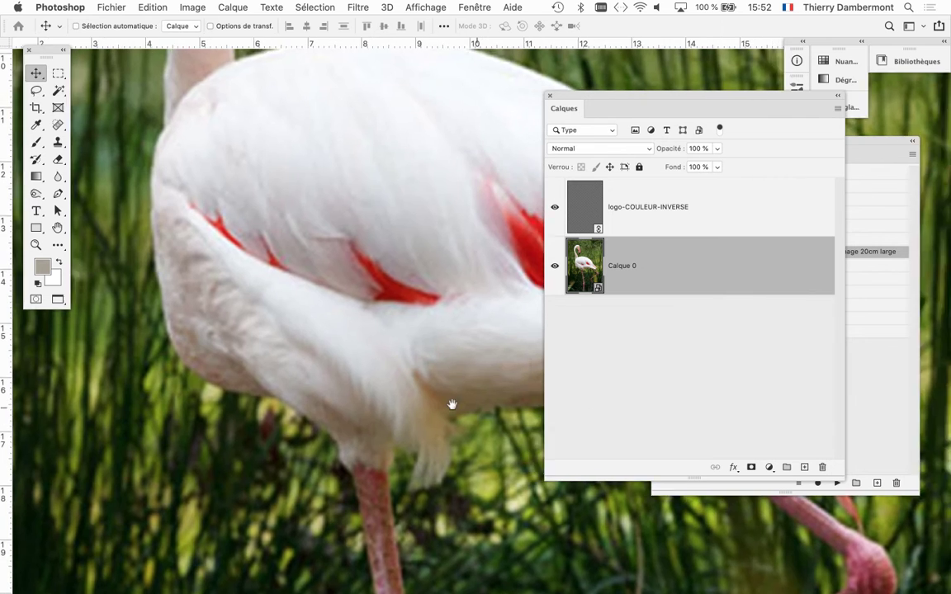
pyautogui.scroll(10, 452, 404)
pyautogui.scroll(5, 355, 378)
pyautogui.hscroll(-3, 354, 378)
pyautogui.scroll(3, 318, 374)
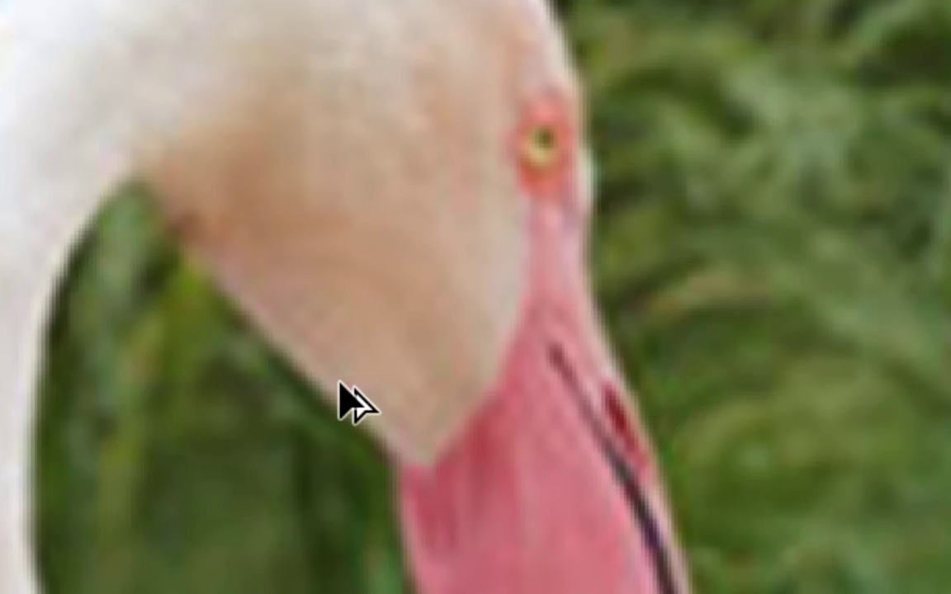
pyautogui.scroll(-3, 352, 386)
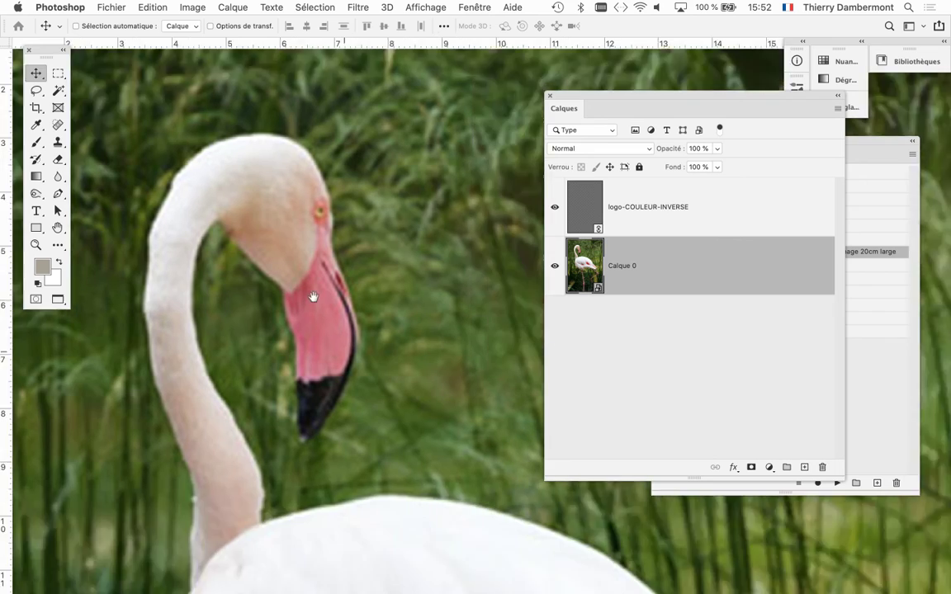
pyautogui.scroll(-5, 314, 298)
pyautogui.scroll(-5, 408, 422)
pyautogui.hscroll(3, 408, 422)
pyautogui.scroll(-4, 289, 235)
pyautogui.hscroll(2, 289, 235)
pyautogui.scroll(-5, 290, 235)
pyautogui.hscroll(2, 290, 235)
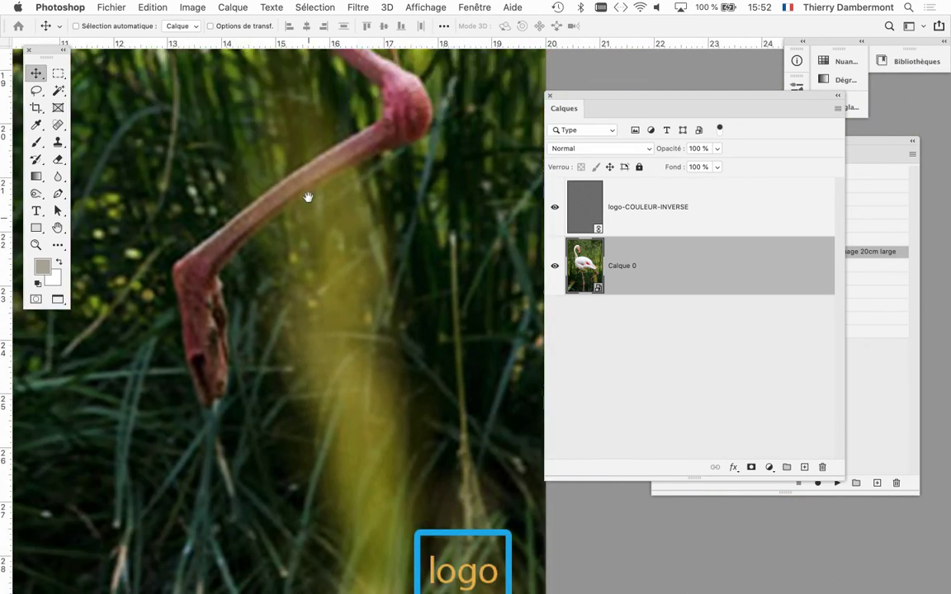
pyautogui.scroll(-5, 307, 198)
pyautogui.hscroll(1, 308, 197)
pyautogui.scroll(-1, 304, 256)
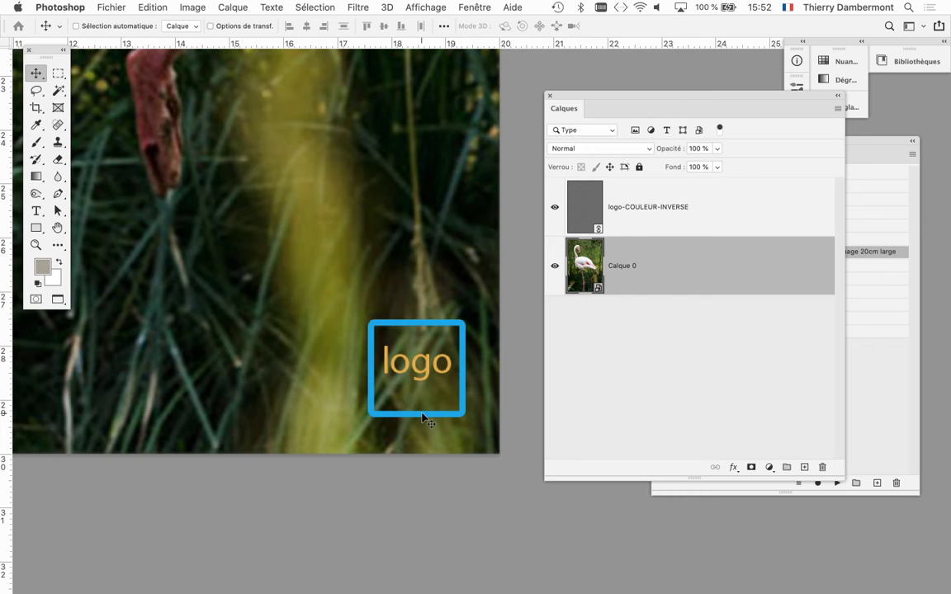
# Inspect the small logo in the lower-right corner, then bring the whole flamingo into view
pyautogui.hotkey('shift', 'Right')
pyautogui.hotkey('shift', 'Right')
pyautogui.hotkey('shift', 'Right')
pyautogui.hotkey('shift', 'Down')
pyautogui.hotkey('shift', 'Down')
pyautogui.hotkey('shift', 'Down')
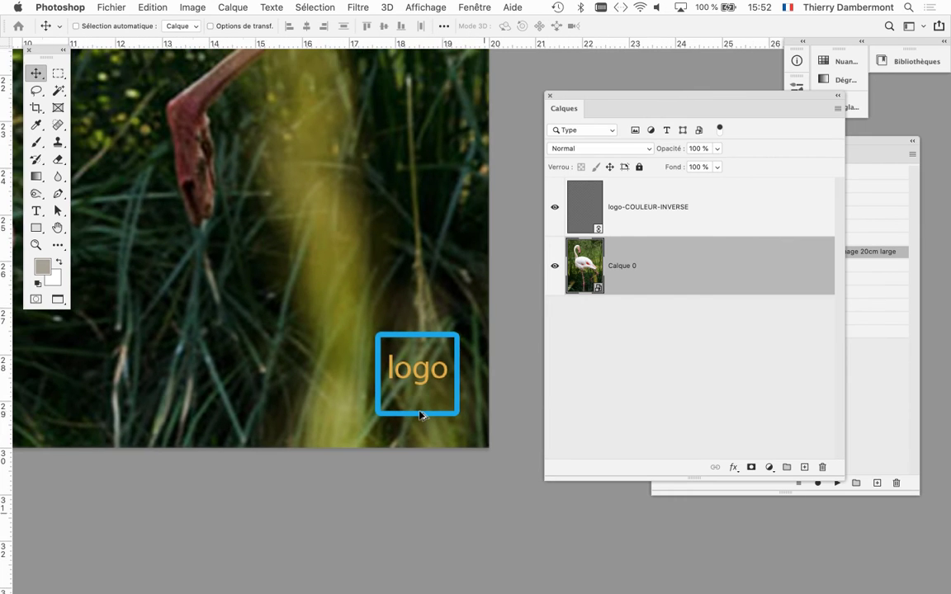
pyautogui.scroll(-1, 419, 415)
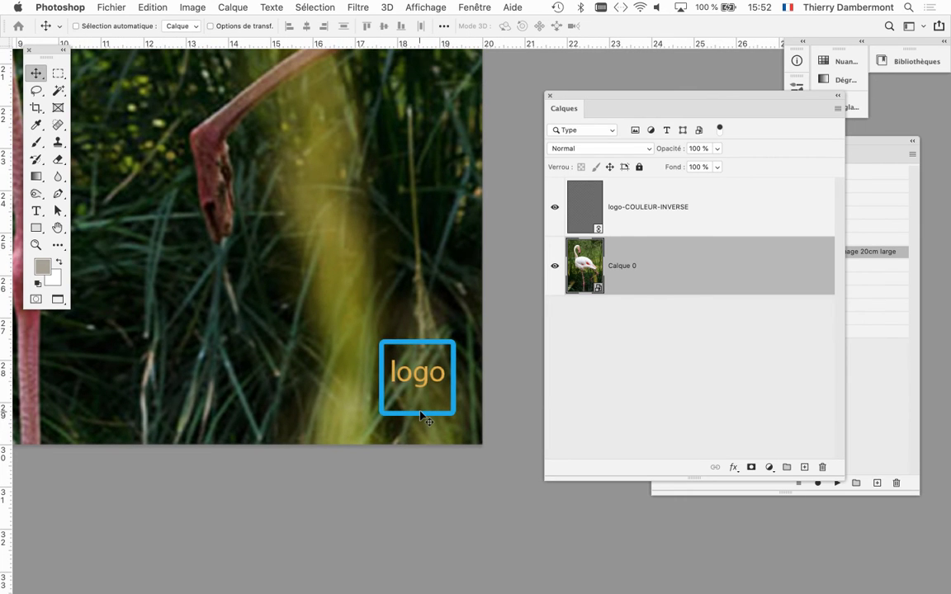
pyautogui.scroll(-1, 400, 369)
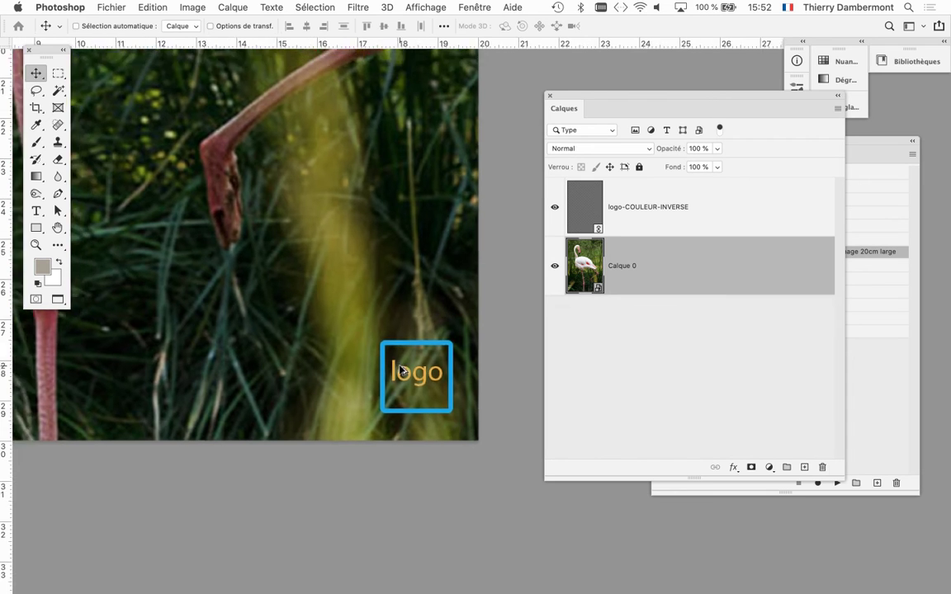
pyautogui.scroll(-1, 401, 369)
pyautogui.scroll(-1, 400, 369)
pyautogui.scroll(-1, 400, 368)
pyautogui.scroll(-1, 401, 369)
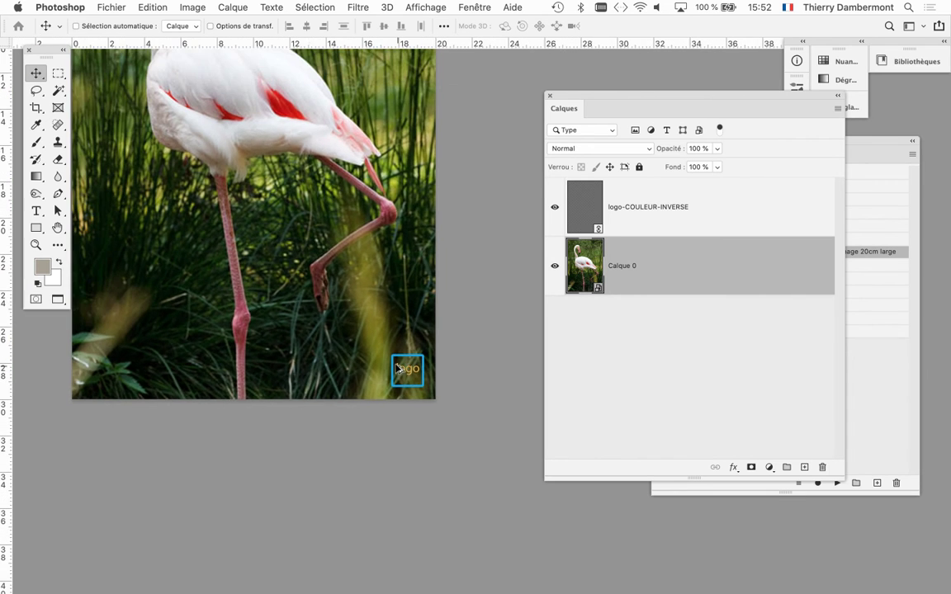
pyautogui.moveTo(277, 260); pyautogui.dragTo(350, 422)
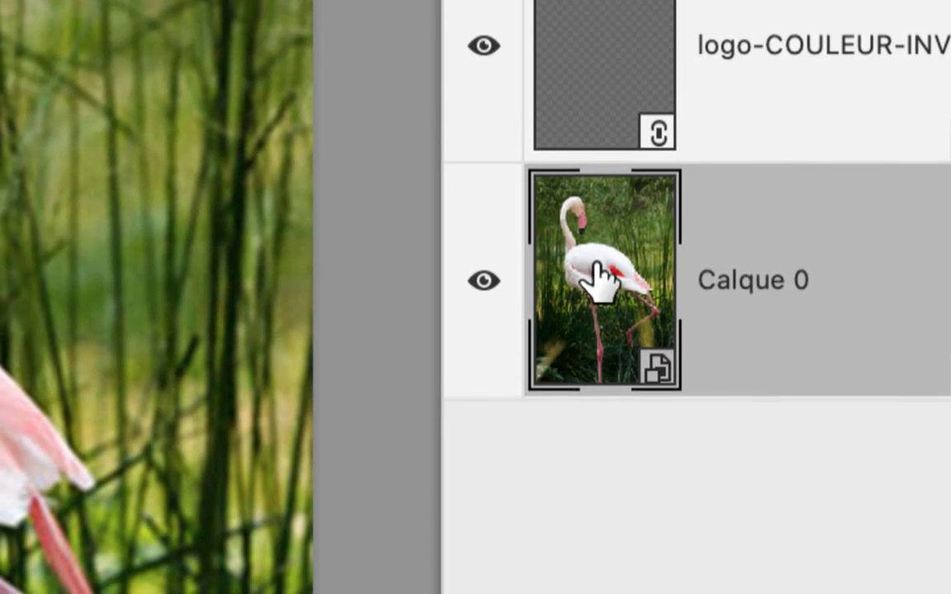
# Enter 10 in the Taille de l'image Résolution field and apply the resample
pyautogui.moveTo(600, 270); pyautogui.dragTo(598, 281)
pyautogui.click(190, 8)
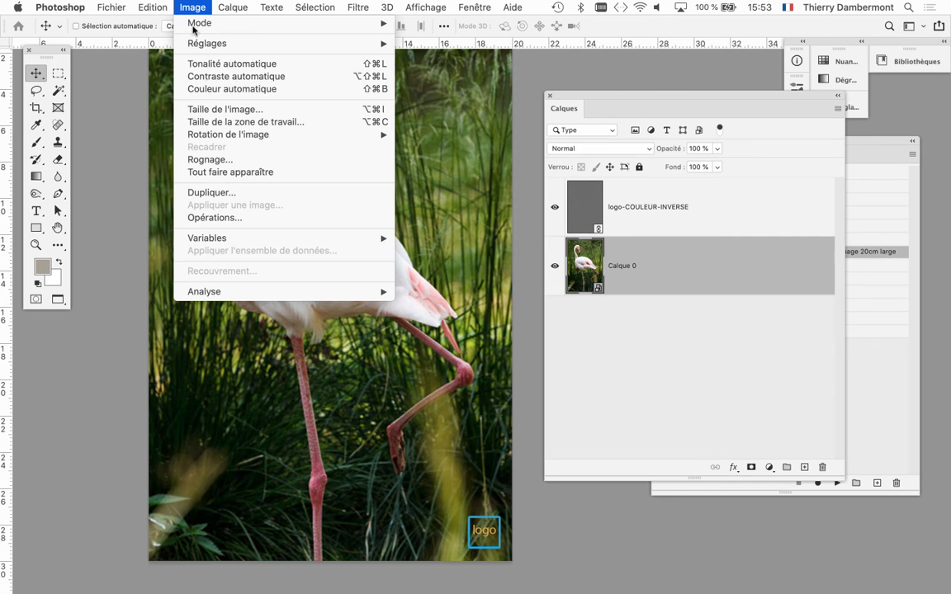
pyautogui.click(209, 109)
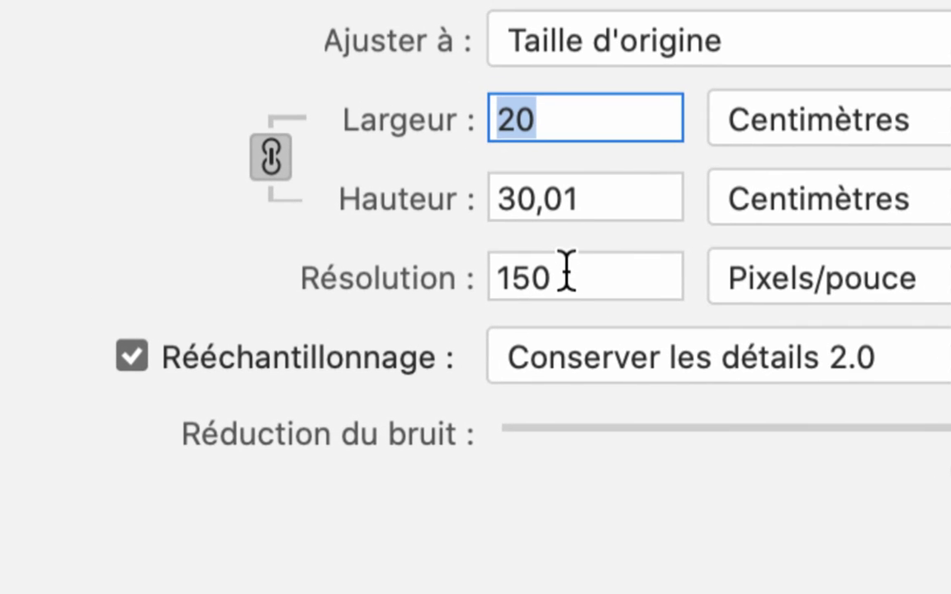
pyautogui.moveTo(566, 270); pyautogui.dragTo(491, 277)
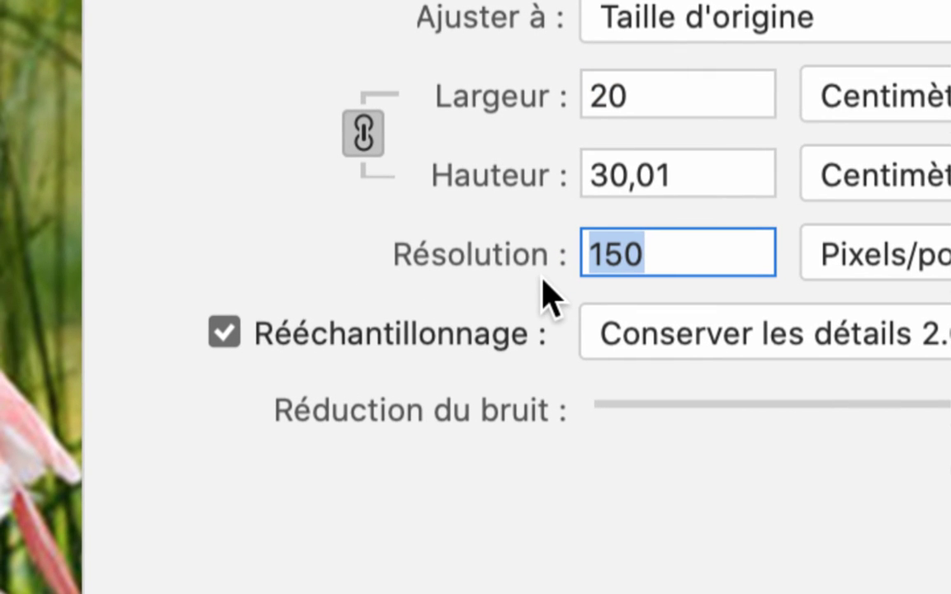
pyautogui.write('10')
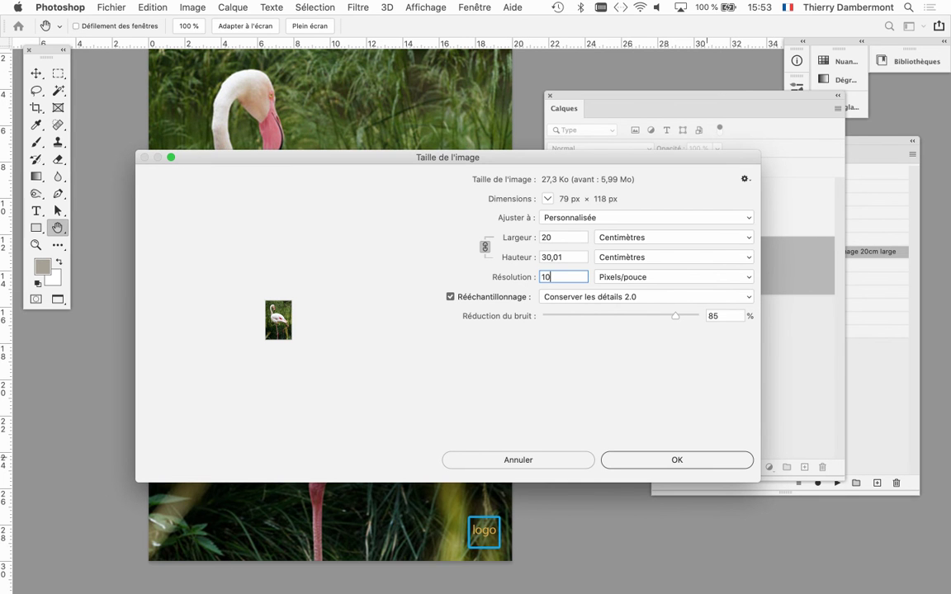
pyautogui.press('Return')
# Zoom in three times on the 10 ppi flamingo and check Taille de l'image without changes
pyautogui.press('v')
pyautogui.hotkey('ctrl', '+')
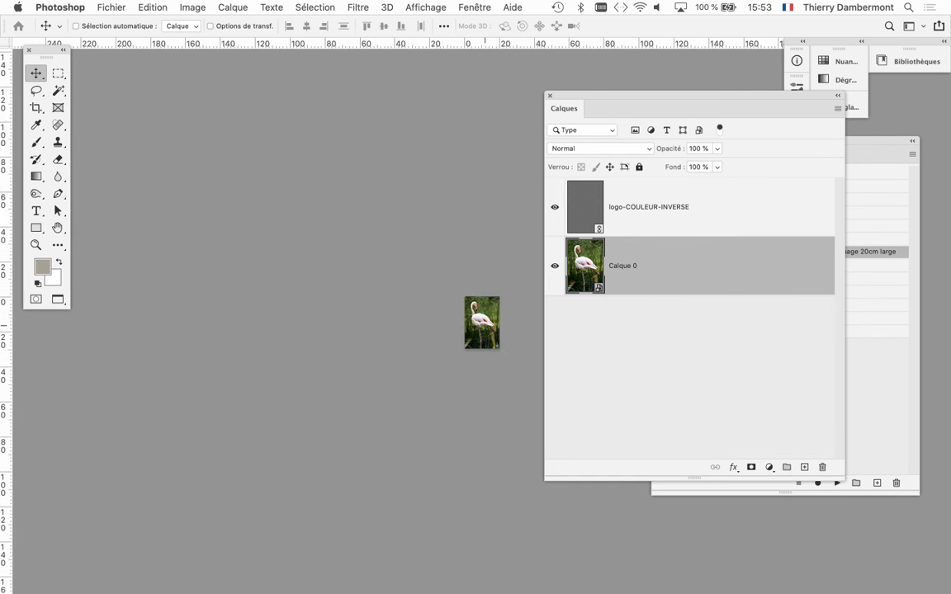
pyautogui.hotkey('ctrl', '+')
pyautogui.hotkey('ctrl', '+')
pyautogui.hotkey('ctrl', '+')
pyautogui.hotkey('ctrl', '+')
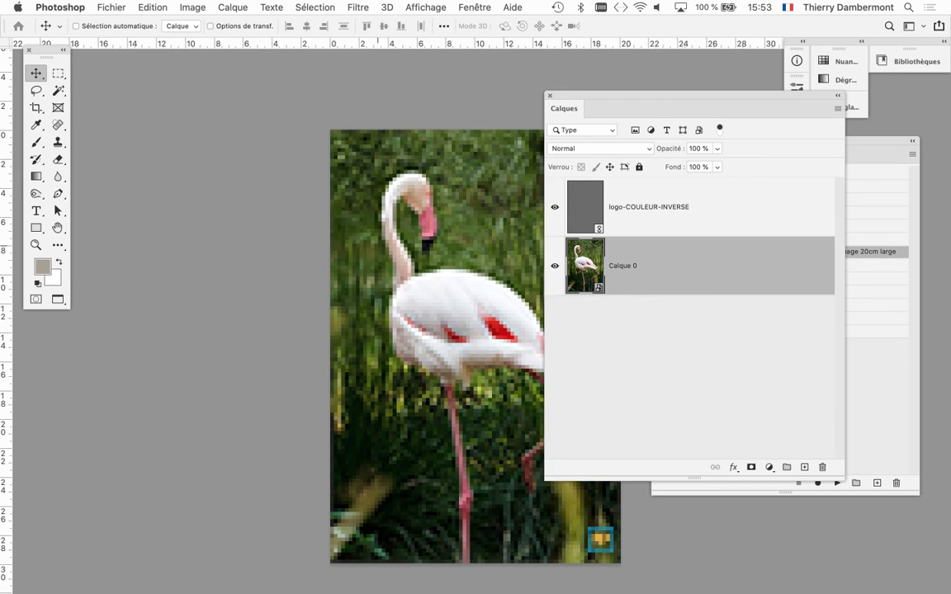
pyautogui.hotkey('ctrl', '+')
pyautogui.click(191, 7)
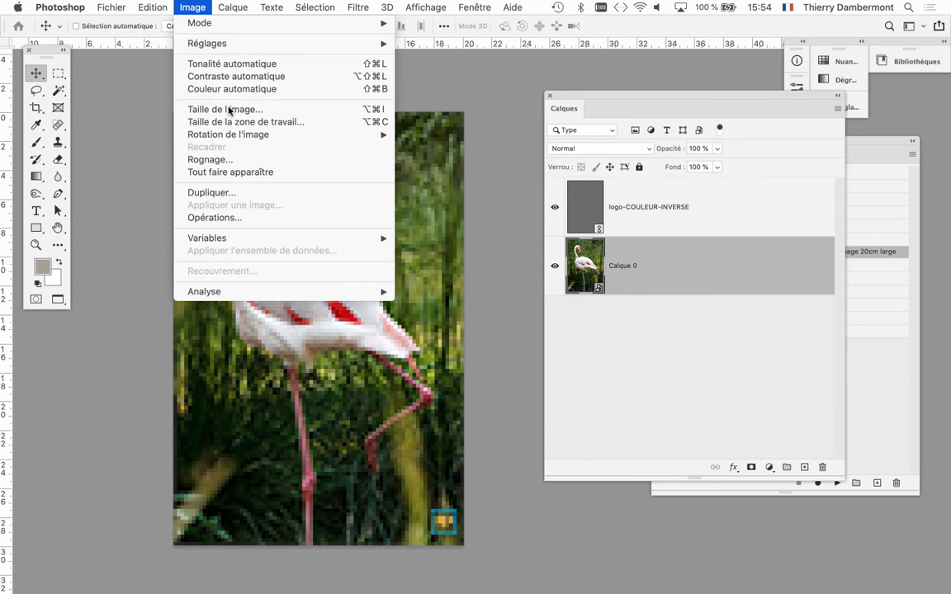
pyautogui.click(228, 108)
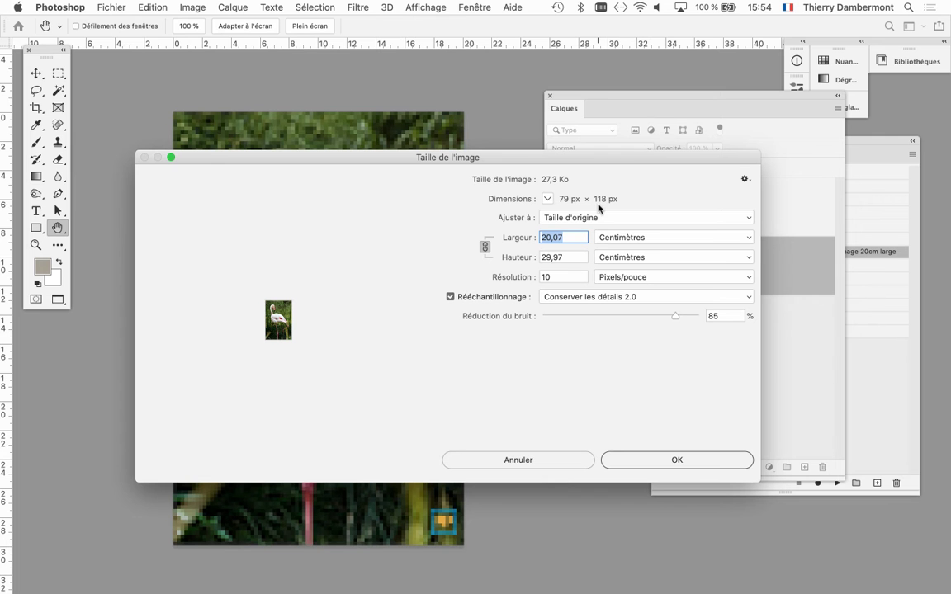
pyautogui.click(542, 456)
# Scroll-zoom over the blocky flamingo to the unreadable logo corner
pyautogui.scroll(3, 239, 169)
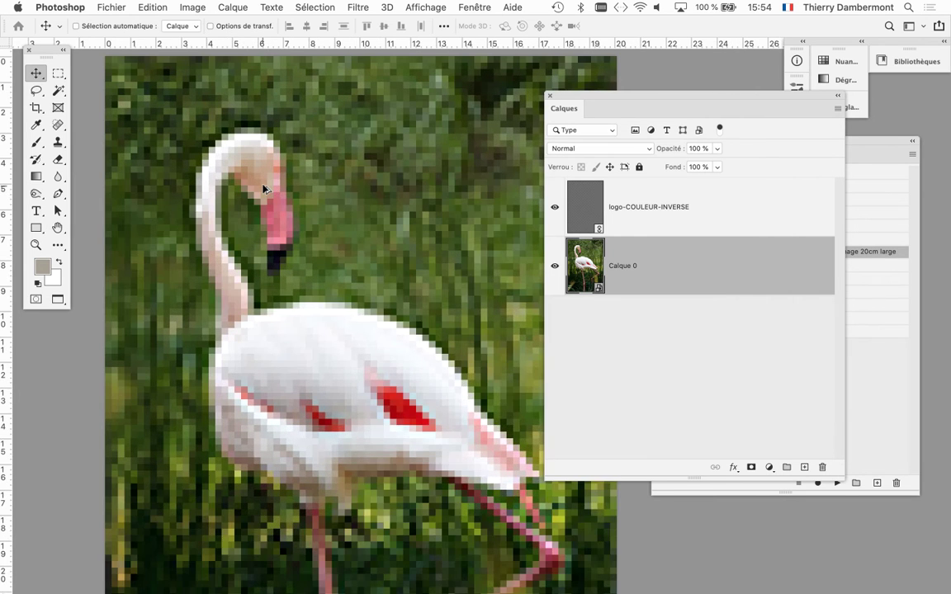
pyautogui.scroll(3, 247, 177)
pyautogui.scroll(-5, 477, 433)
pyautogui.hscroll(5, 310, 314)
pyautogui.scroll(-3, 309, 314)
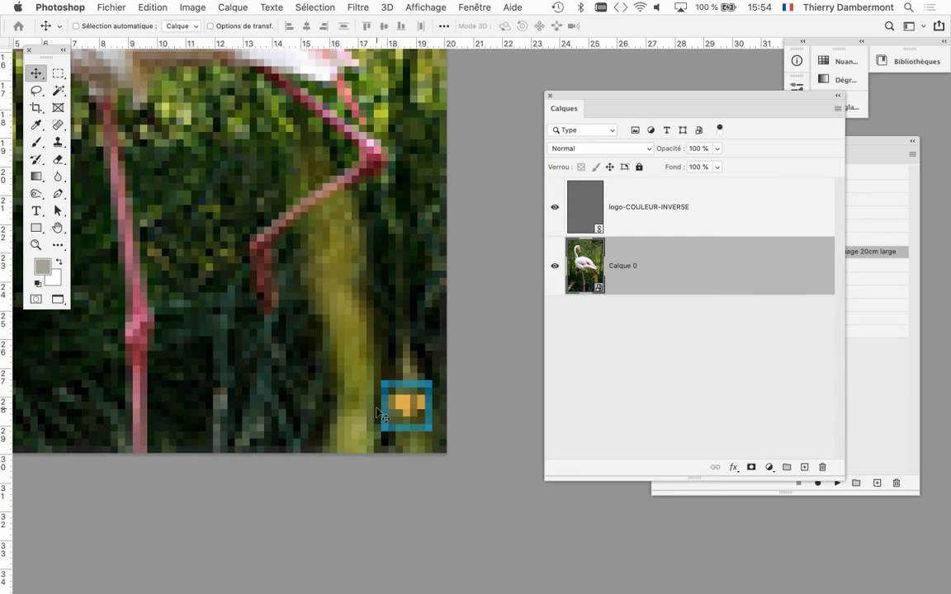
pyautogui.scroll(2, 428, 450)
pyautogui.scroll(2, 424, 446)
pyautogui.scroll(2, 388, 404)
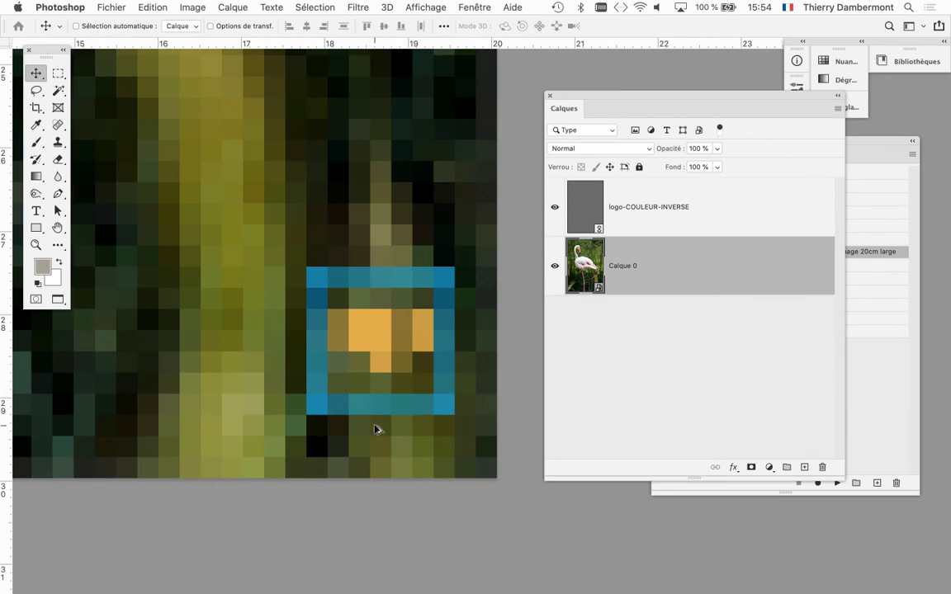
pyautogui.scroll(-2, 376, 424)
pyautogui.scroll(-2, 374, 420)
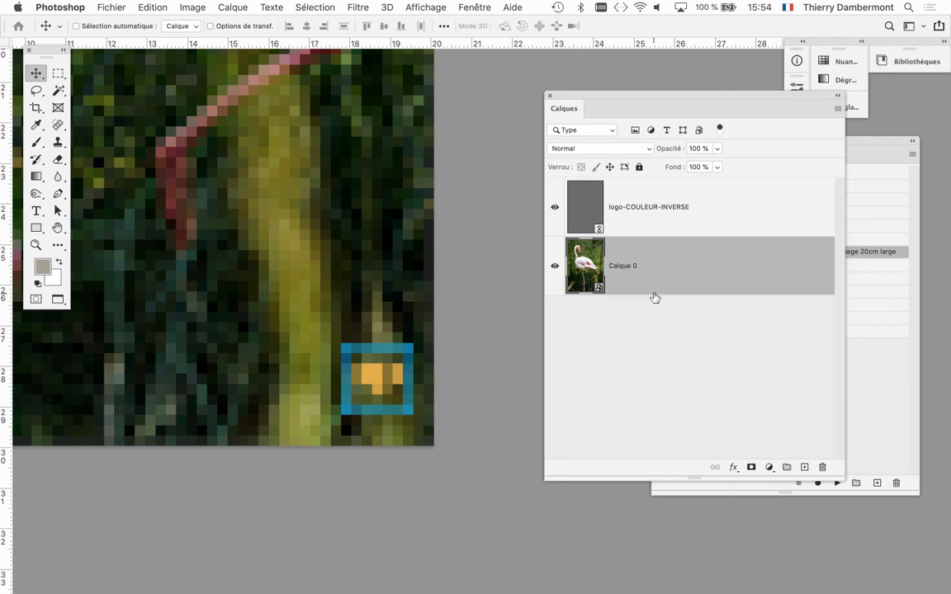
# Reopen Taille de l'image and enter 150 ppi, previewing 1185 × 1770 px
pyautogui.click(192, 8)
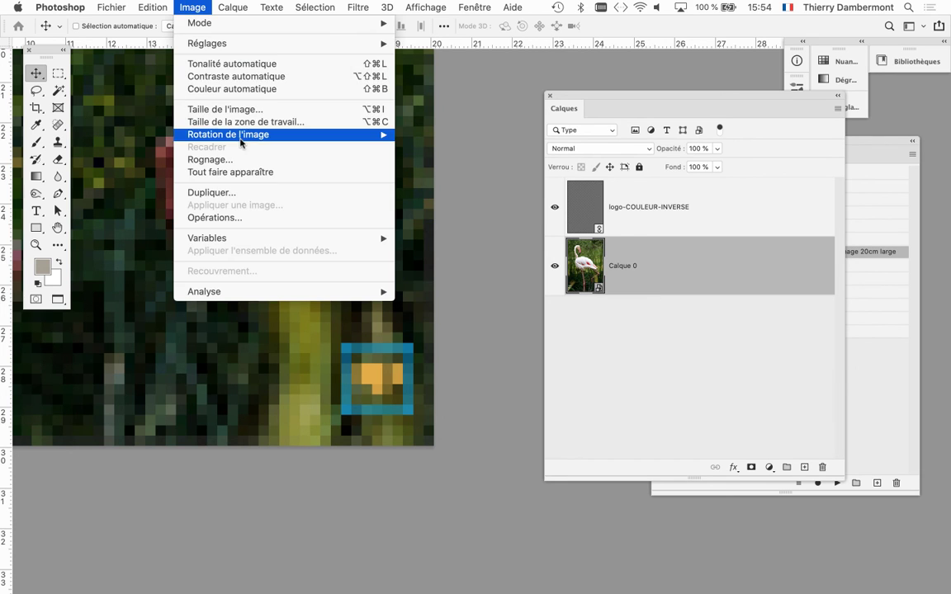
pyautogui.click(237, 114)
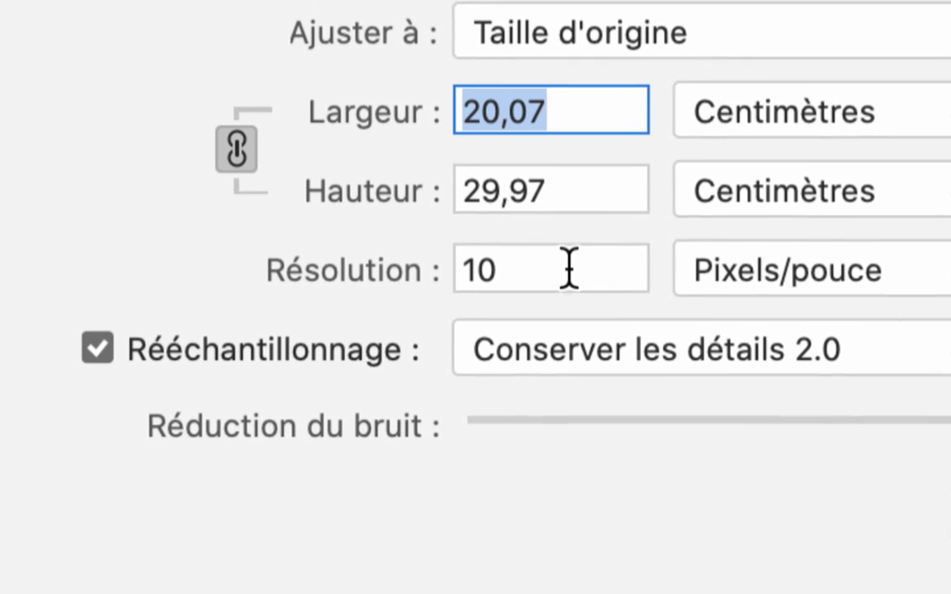
pyautogui.click(520, 259)
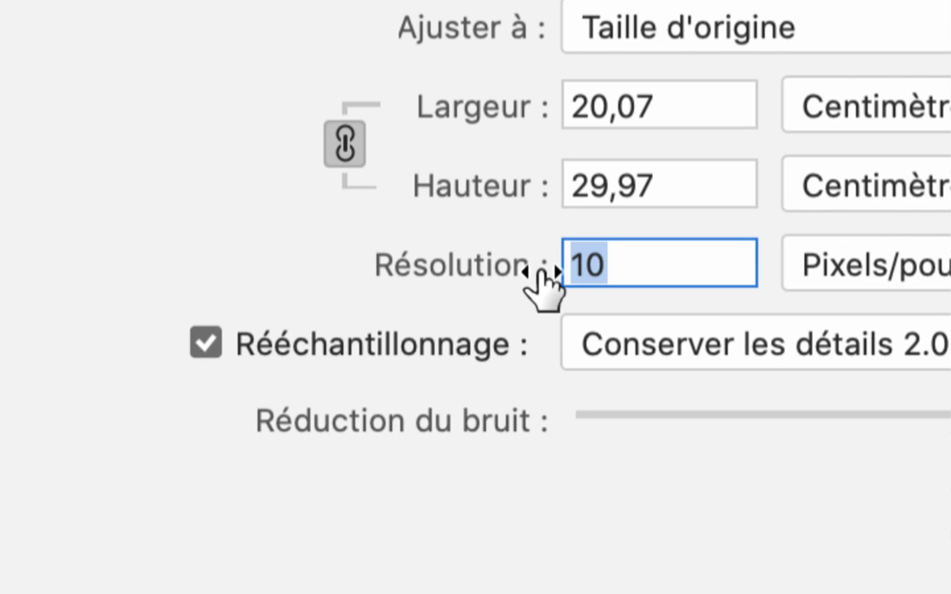
pyautogui.write('150')
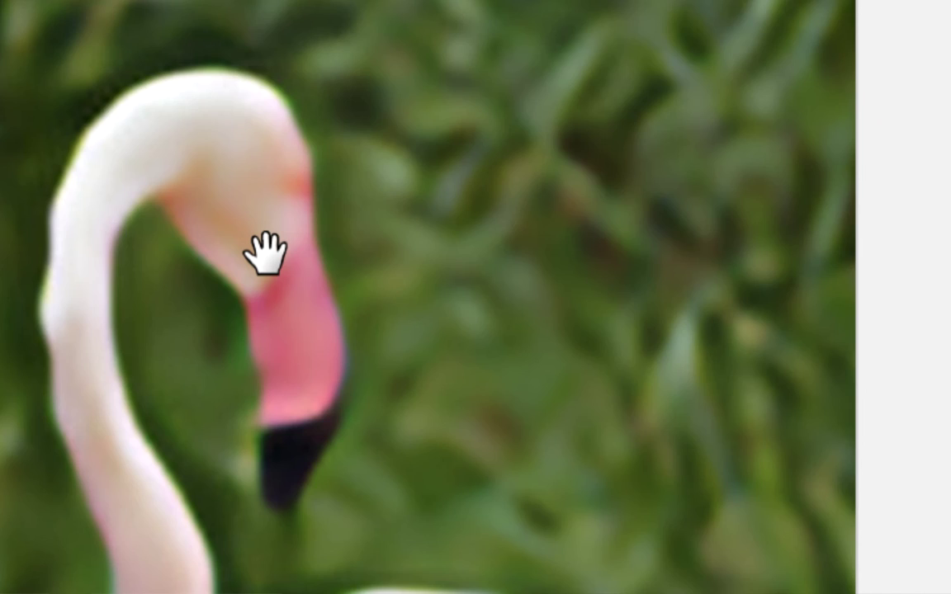
# Compare the preview before/after while panning over the flamingo's head and body
pyautogui.click(267, 253)
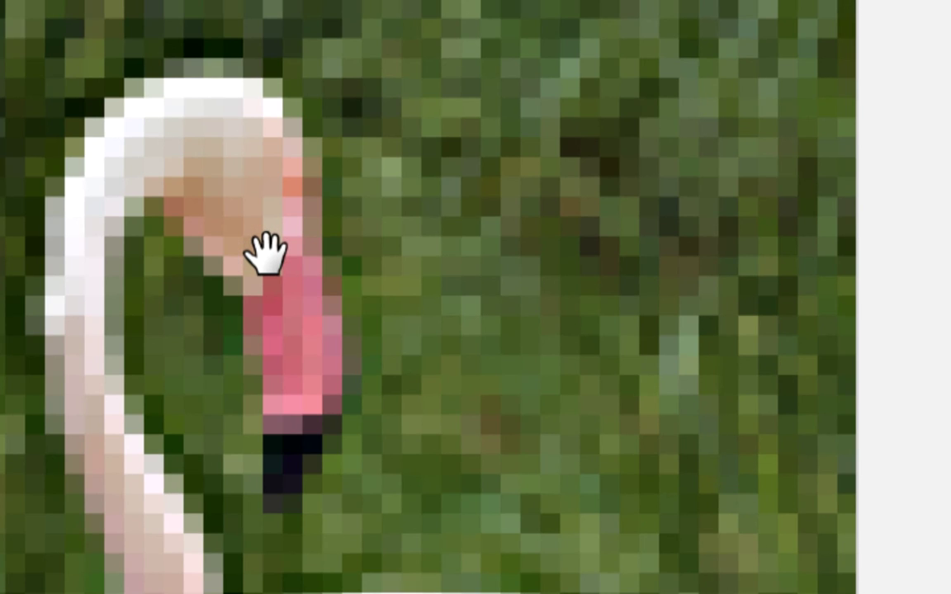
pyautogui.moveTo(267, 253); pyautogui.dragTo(268, 269)
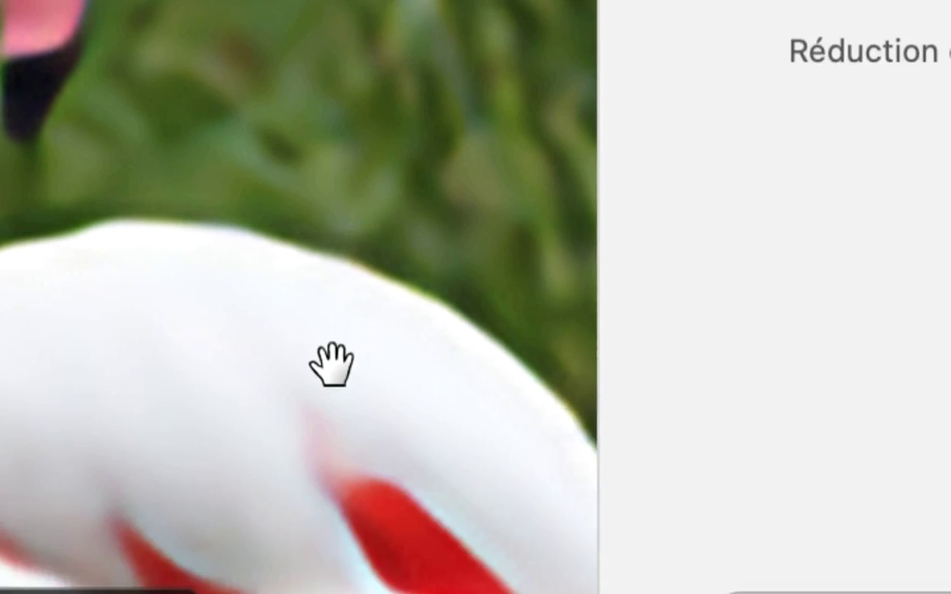
pyautogui.moveTo(329, 363); pyautogui.dragTo(272, 231)
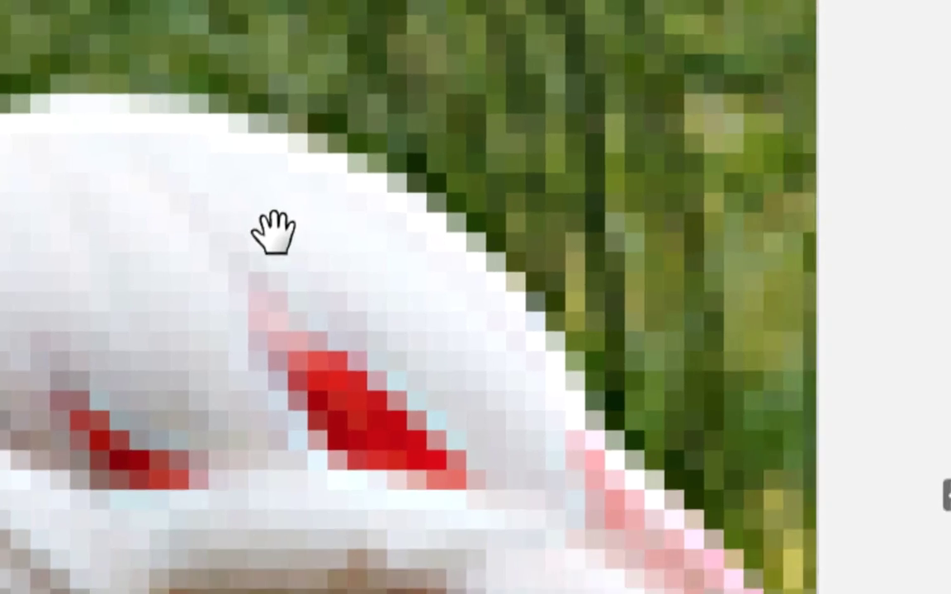